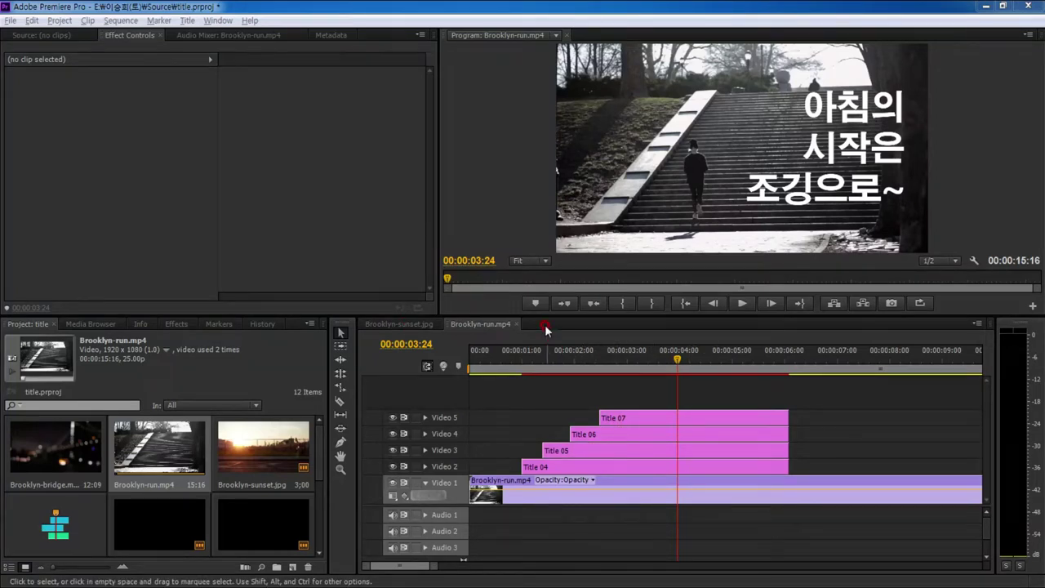
Create a Brooklyn-run.mp4 sequence, fit it in the timeline, and start a blank Title 08.
left_click_drag(547, 317, 550, 333)
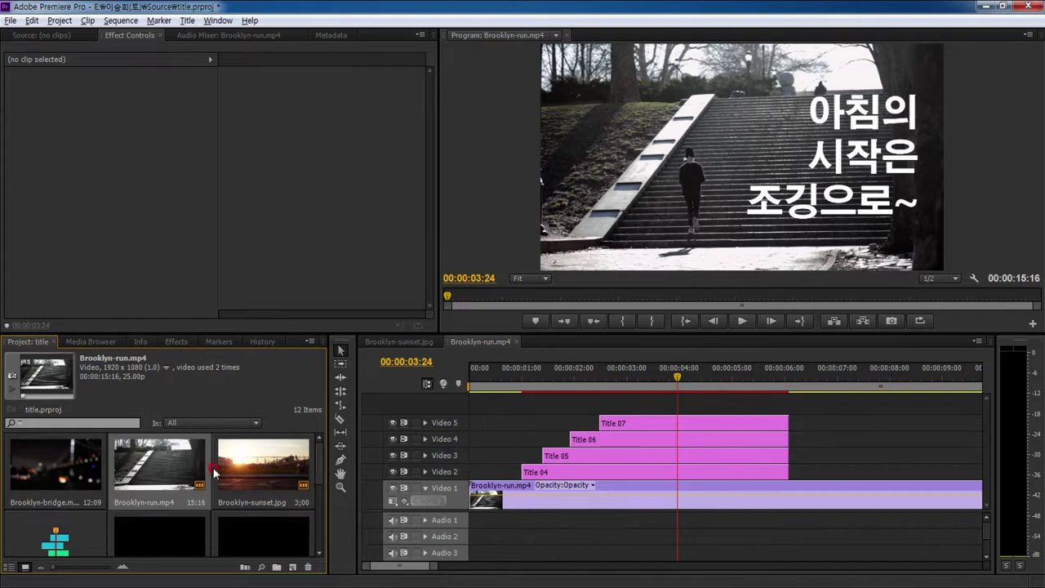
scroll(294, 539, "down", 2)
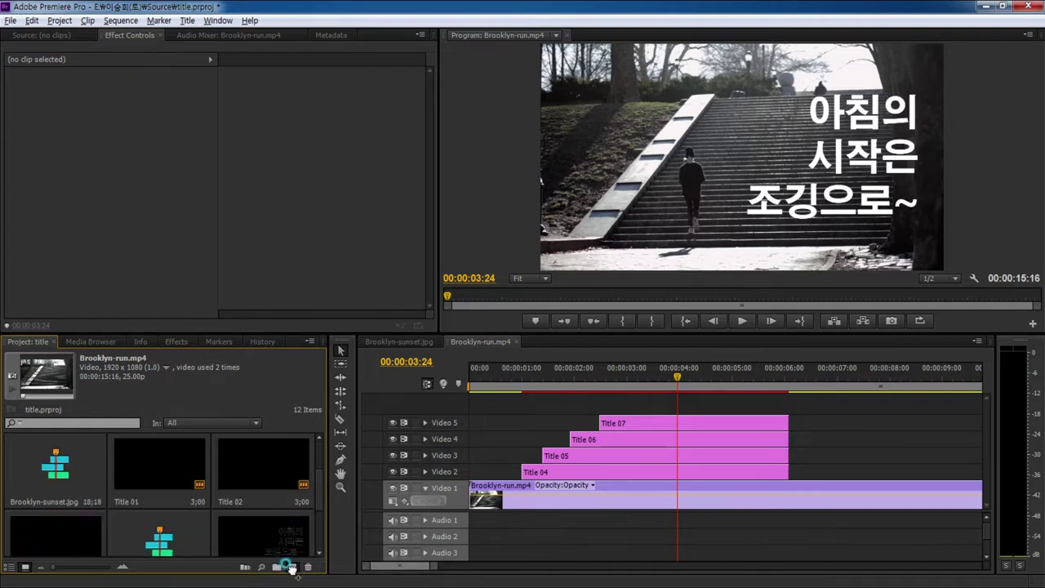
left_click_drag(731, 472, 744, 485)
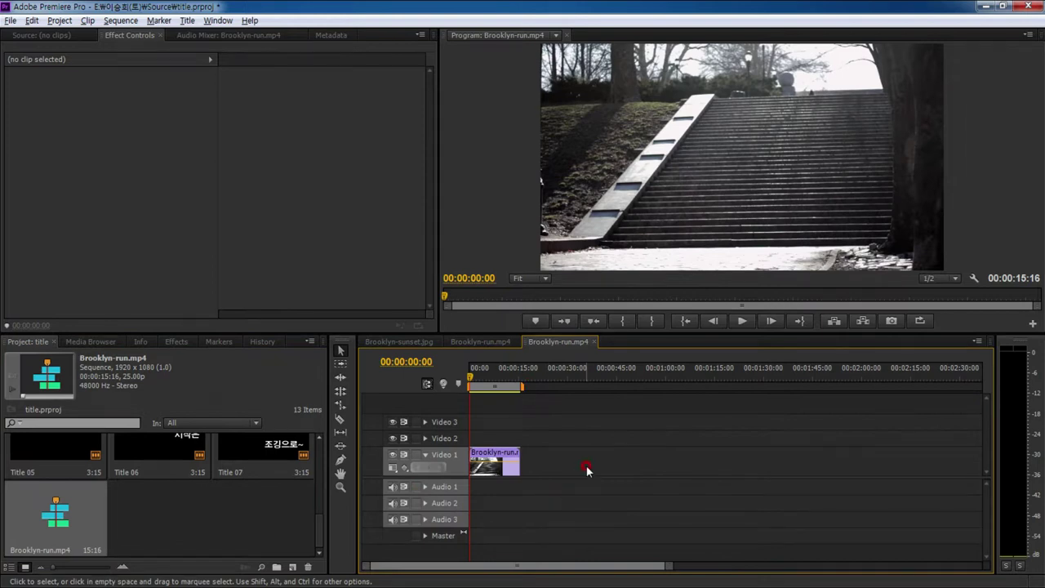
key("backslash")
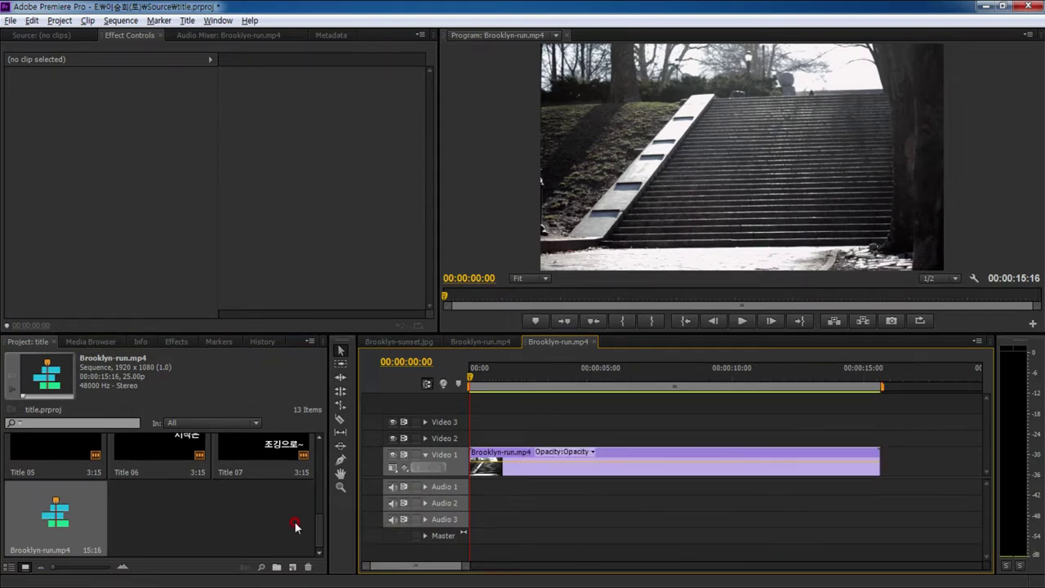
key("ctrl+t")
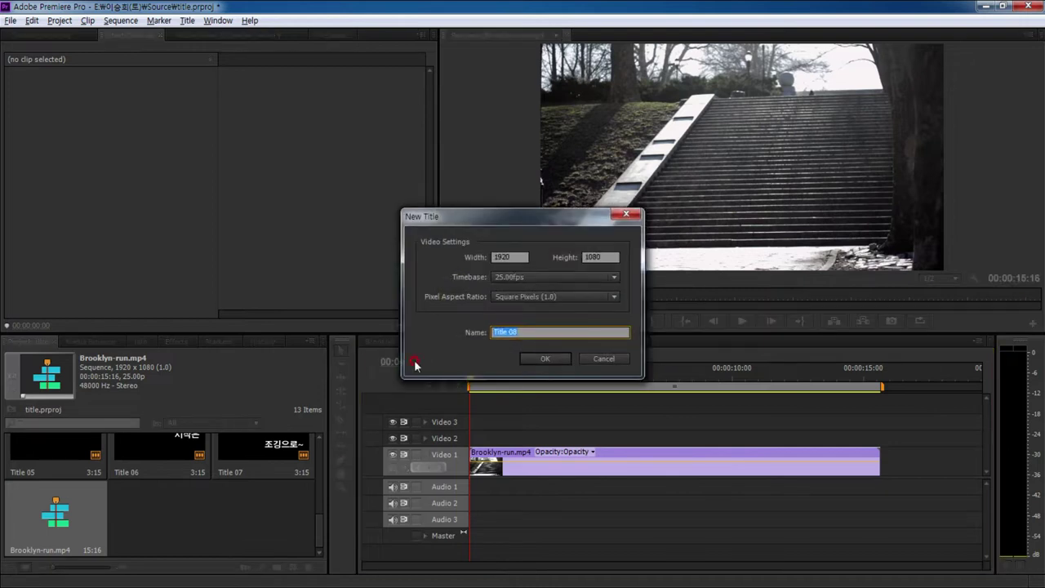
left_click(543, 360)
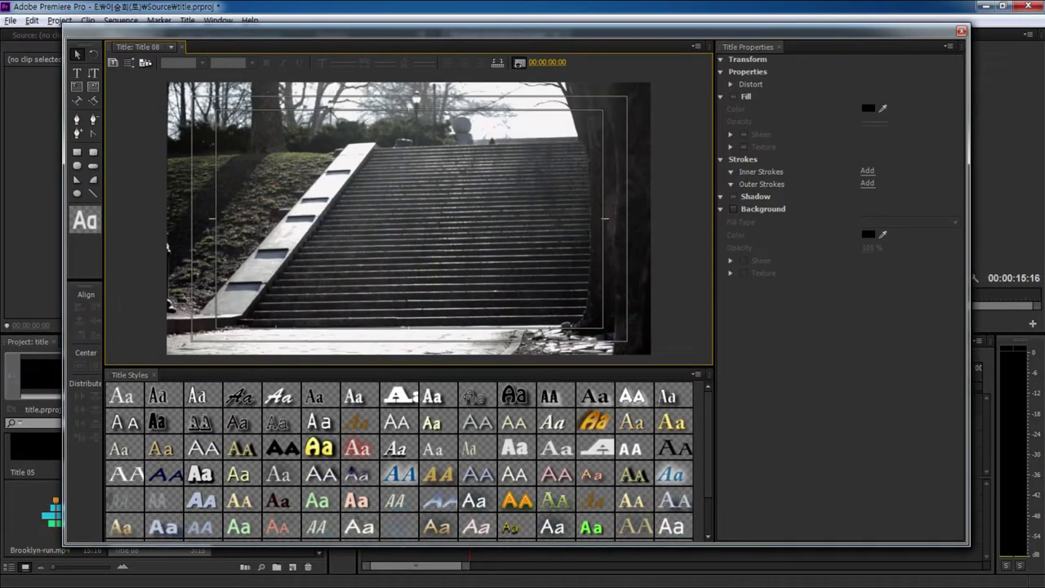
Bring Ending Credit.txt to centre screen and scroll through its credits list.
mouse_move(277, 326)
left_mouse_down()
mouse_move(755, 47)
mouse_move(766, 53)
left_mouse_up()
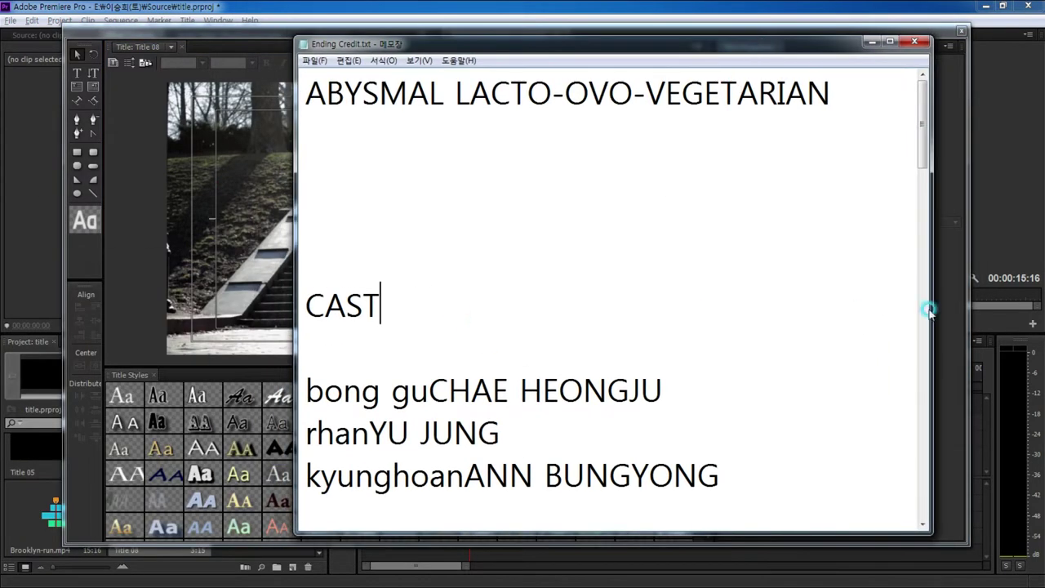
mouse_move(924, 155)
left_mouse_down()
mouse_move(924, 254)
mouse_move(923, 143)
left_mouse_up()
left_click(443, 90)
left_click(418, 308)
left_click(429, 390)
scroll(506, 438, "down", 2)
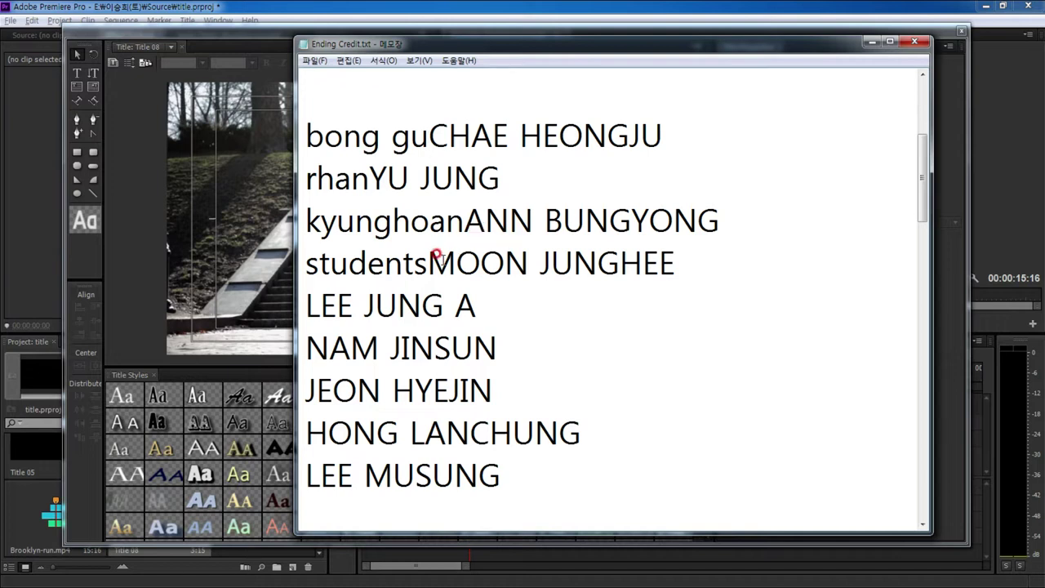
scroll(568, 374, "down", 1)
scroll(580, 375, "down", 3)
scroll(590, 385, "up", 2)
scroll(592, 342, "up", 4)
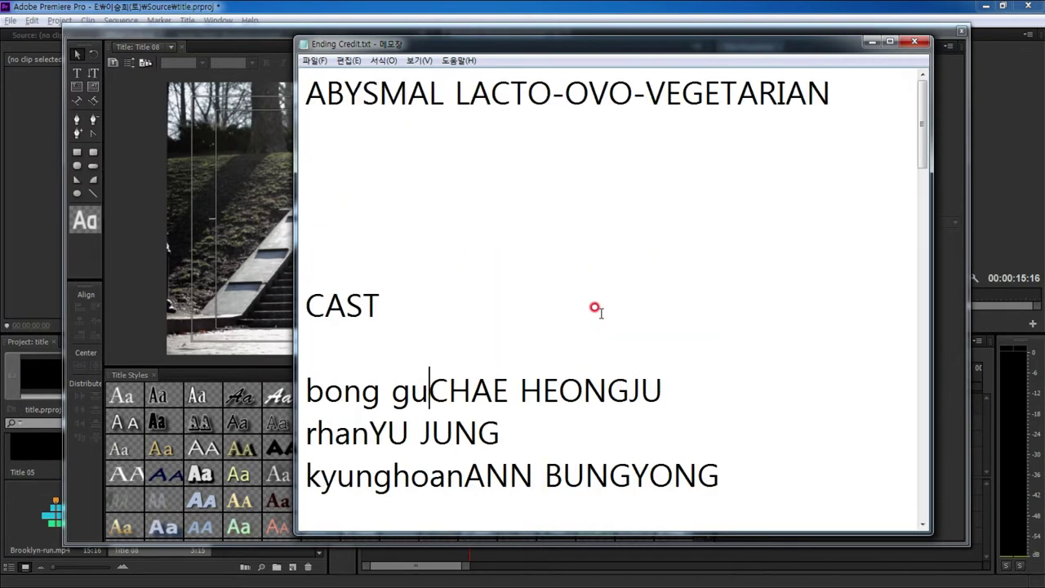
Select the credits text from the film title through END, then move Notepad aside.
left_click(545, 196)
key("ctrl+shift+End")
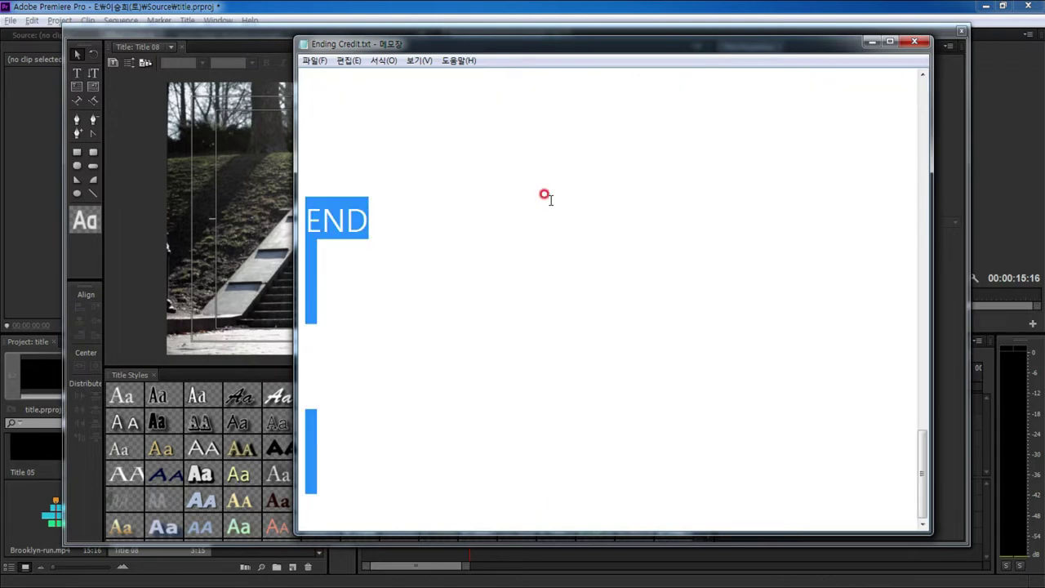
mouse_move(809, 43)
left_mouse_down()
mouse_move(237, 167)
mouse_move(4, 583)
left_mouse_up()
Paste the credits text into Title 08 near the frame's top-left.
left_click(210, 86)
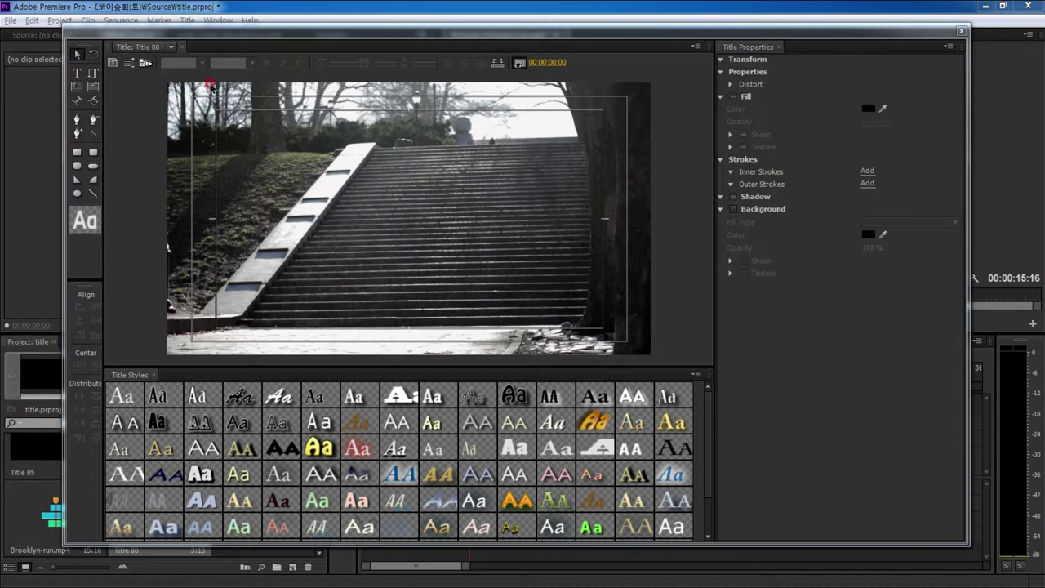
left_click(82, 74)
left_click(312, 160)
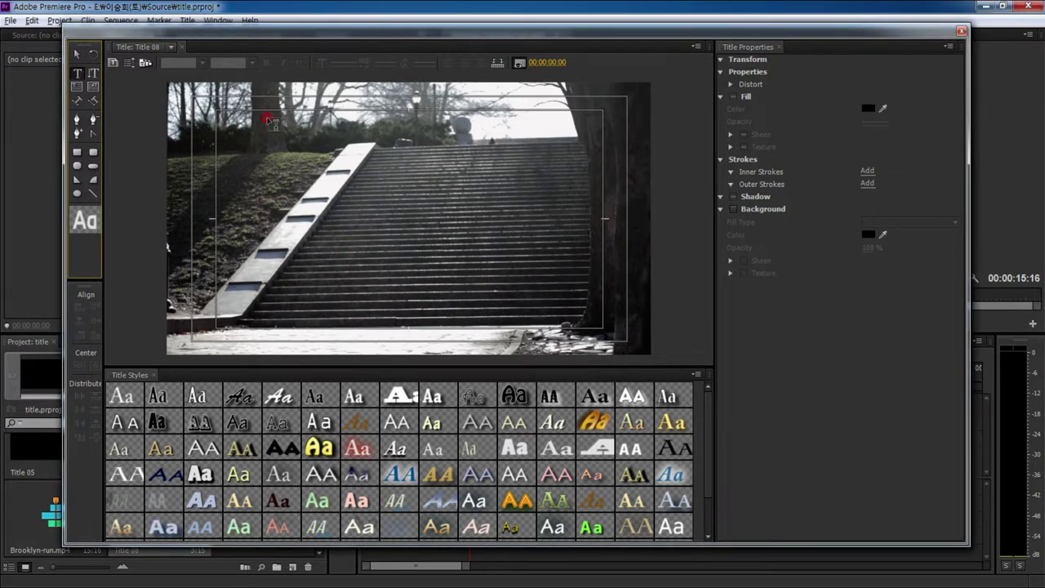
left_click(269, 121)
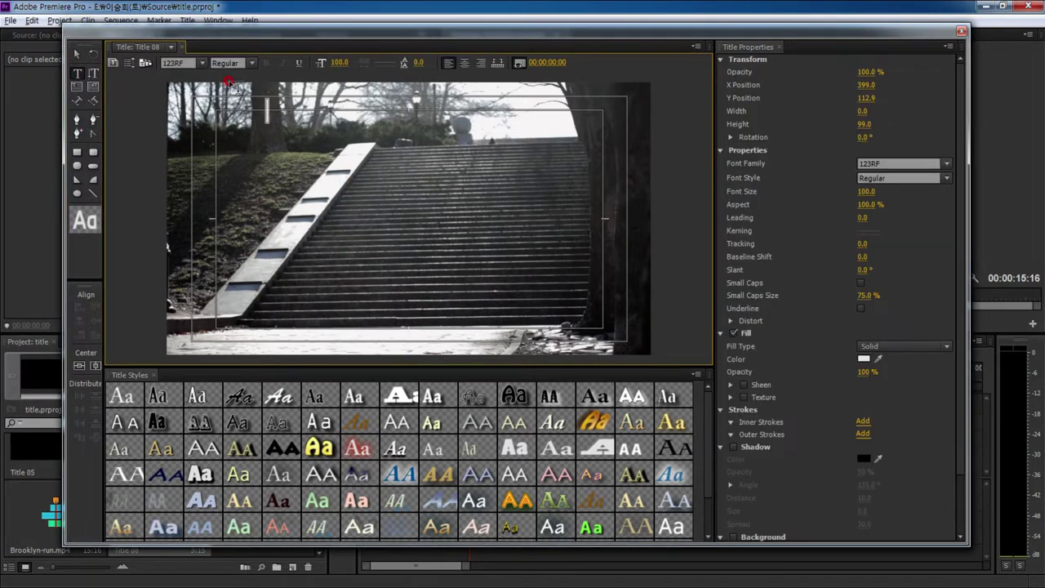
key("ctrl+v")
Shift the credits left and down, apply a white outlined style, and use Adobe Gothic Std.
left_click(81, 54)
left_click(325, 110)
left_click_drag(302, 117, 229, 147)
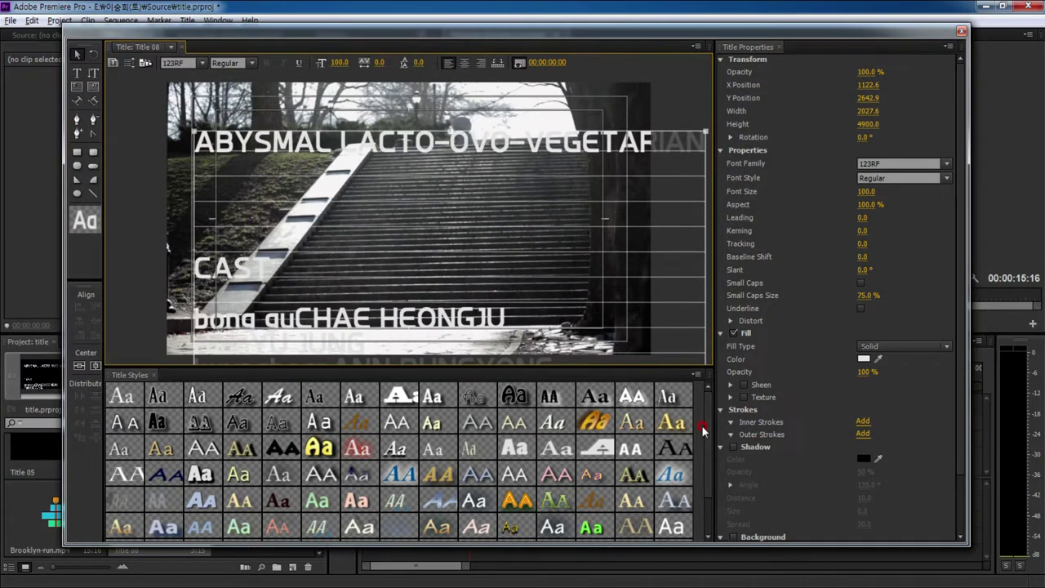
scroll(702, 436, "down", 2)
left_click(542, 503)
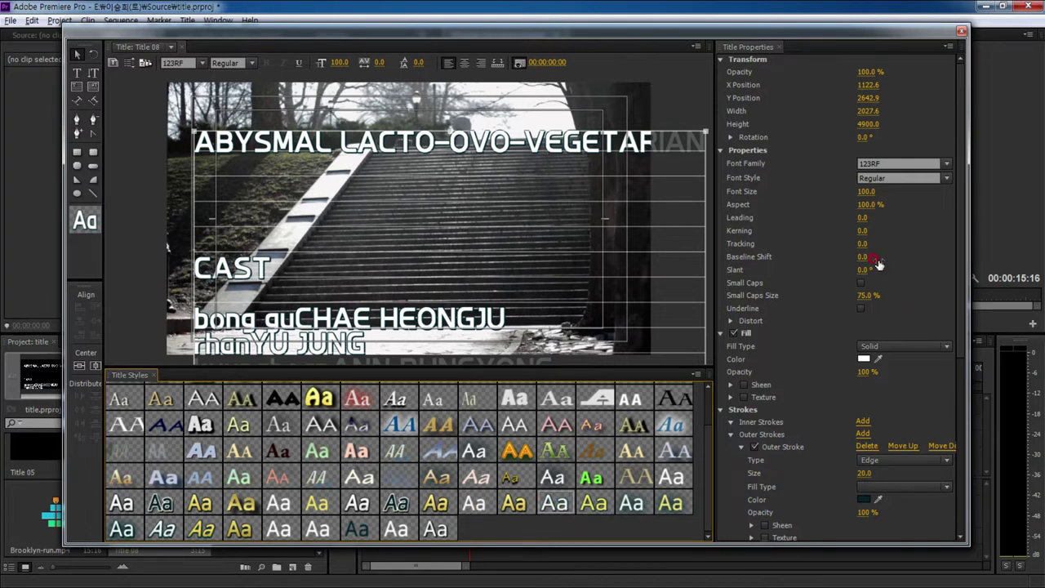
left_click(951, 165)
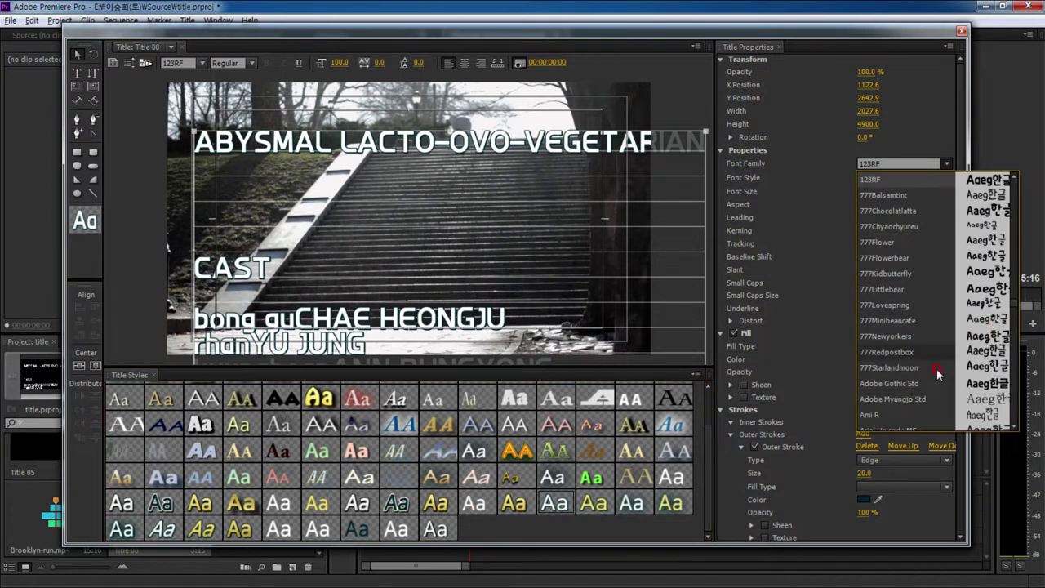
left_click(910, 383)
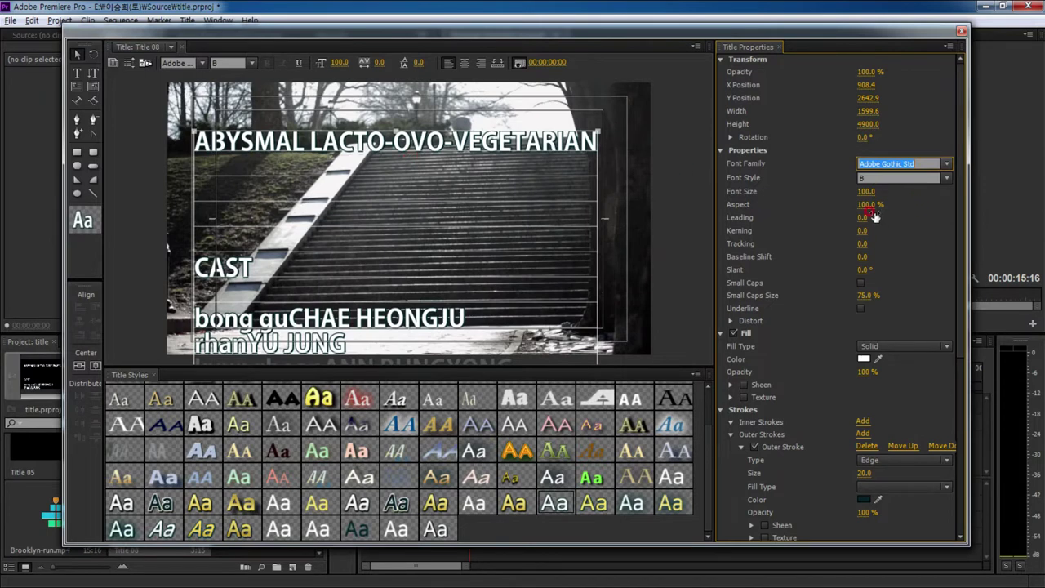
Set the credits to font size 65 with leading 22 and centre-aligned lines.
left_click_drag(866, 194, 838, 194)
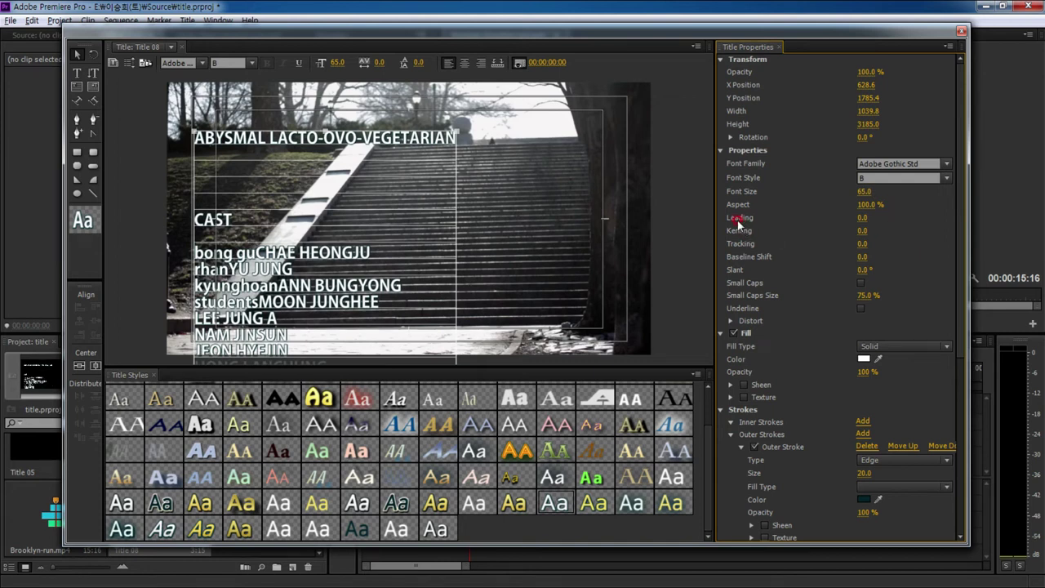
left_click_drag(871, 220, 888, 221)
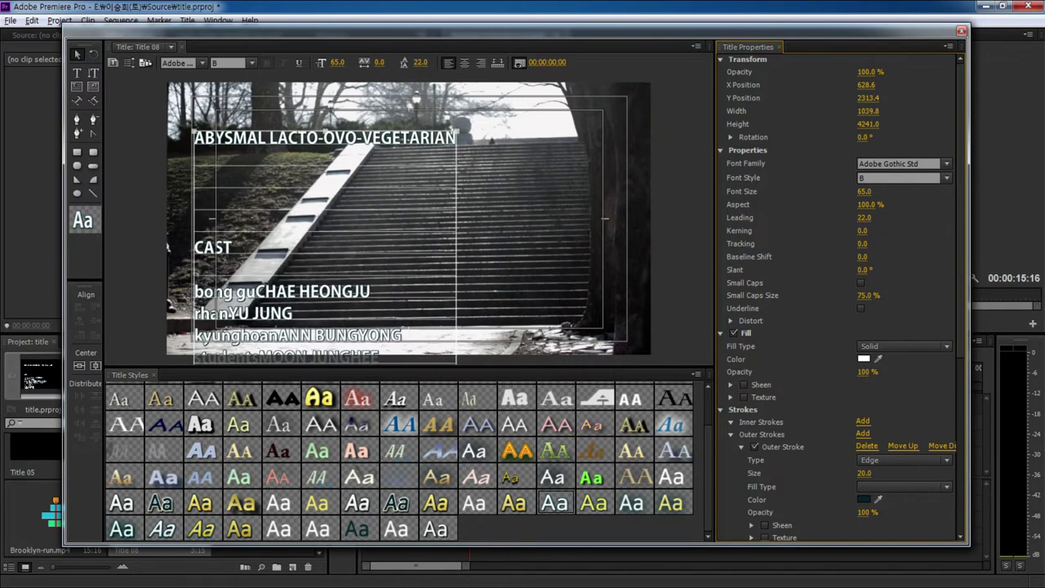
left_click(466, 65)
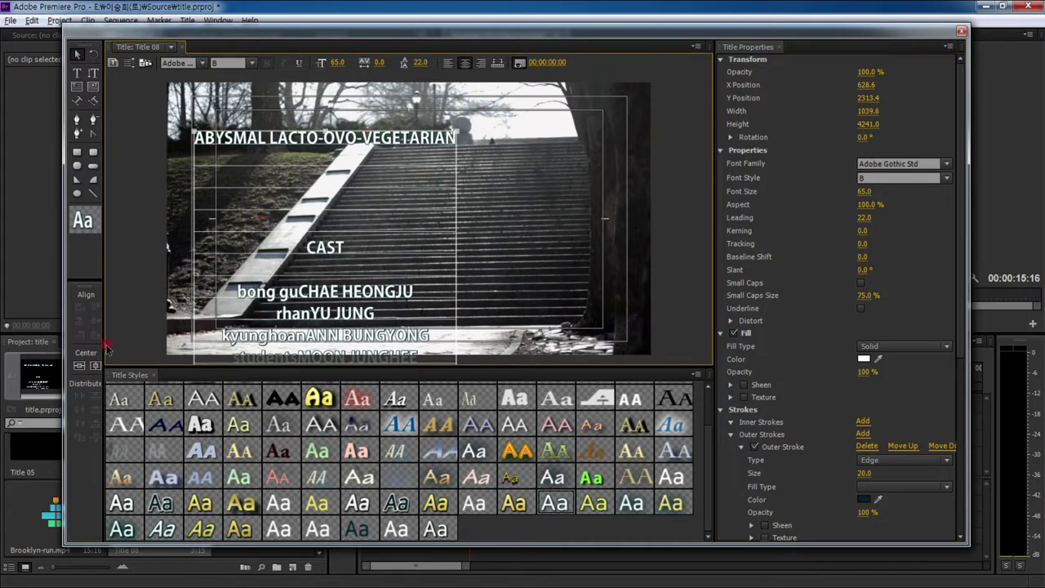
Centre the credits block horizontally and move it lower to Y 2531.2.
left_click_drag(104, 342, 113, 342)
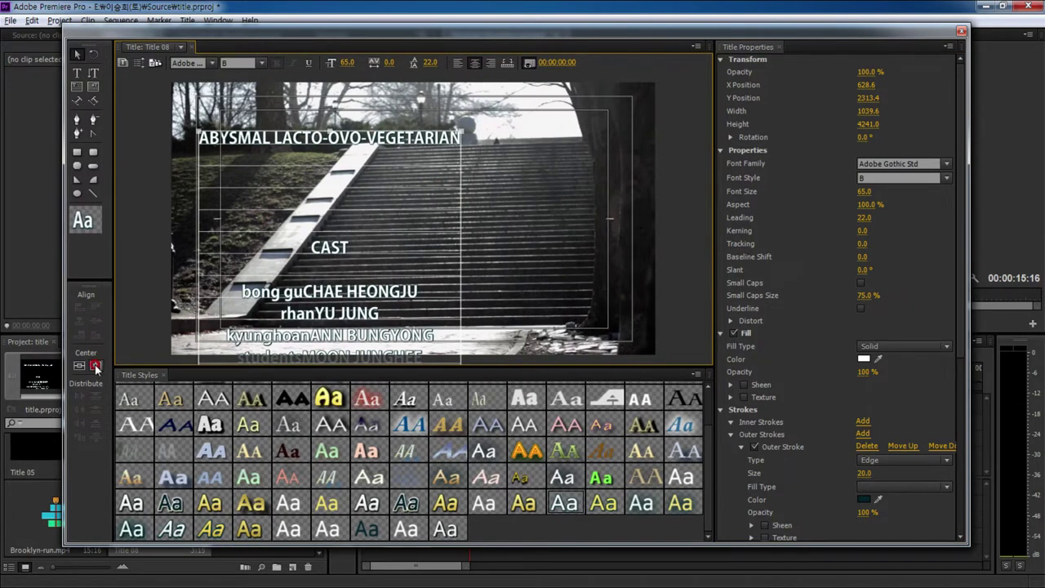
left_click(96, 366)
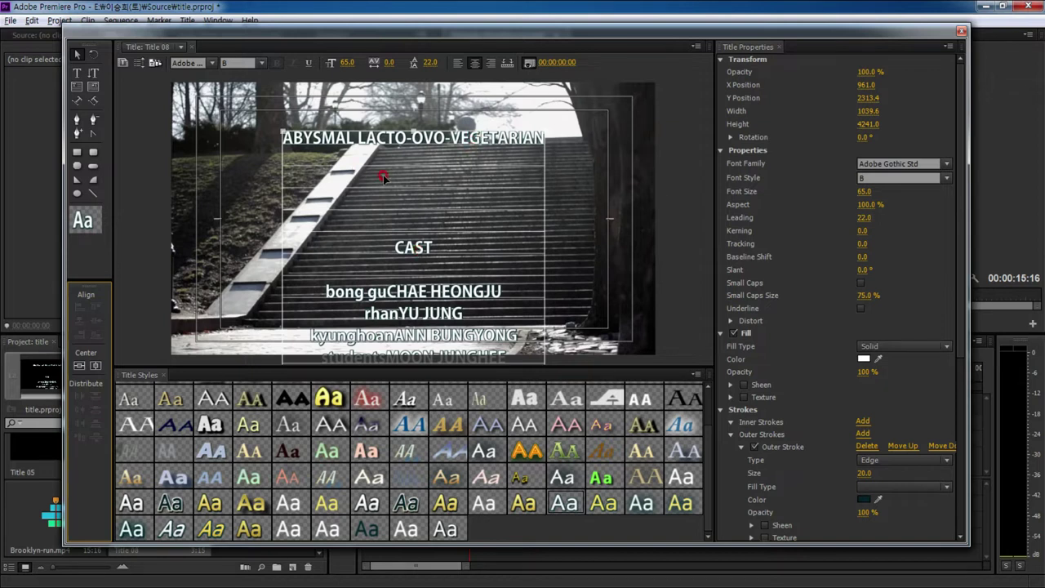
left_click_drag(406, 140, 406, 192)
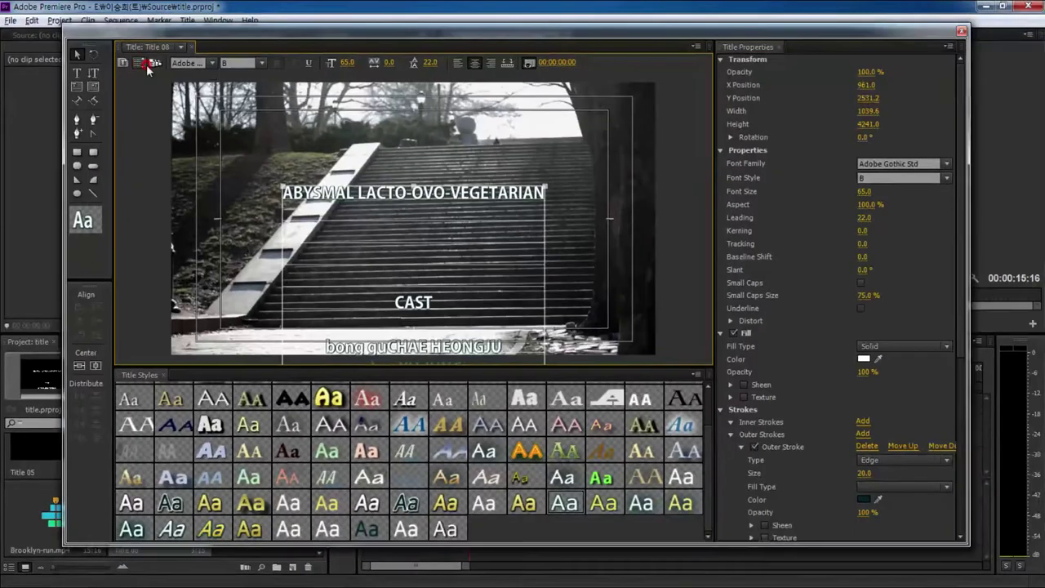
Set Title 08 to Roll, Start Off Screen, with a 60-frame postroll.
left_click(140, 63)
left_click(440, 266)
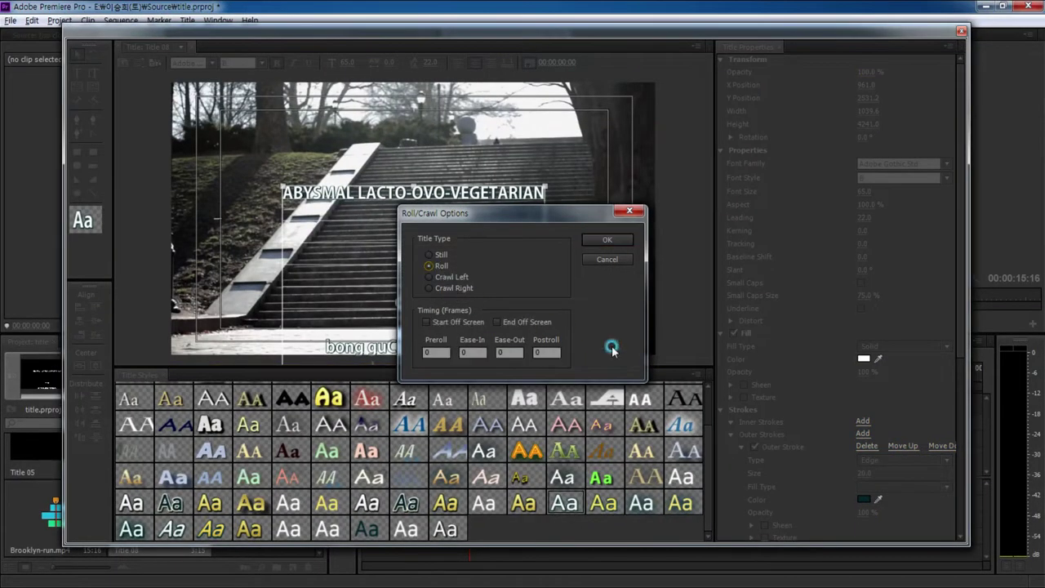
left_click(450, 323)
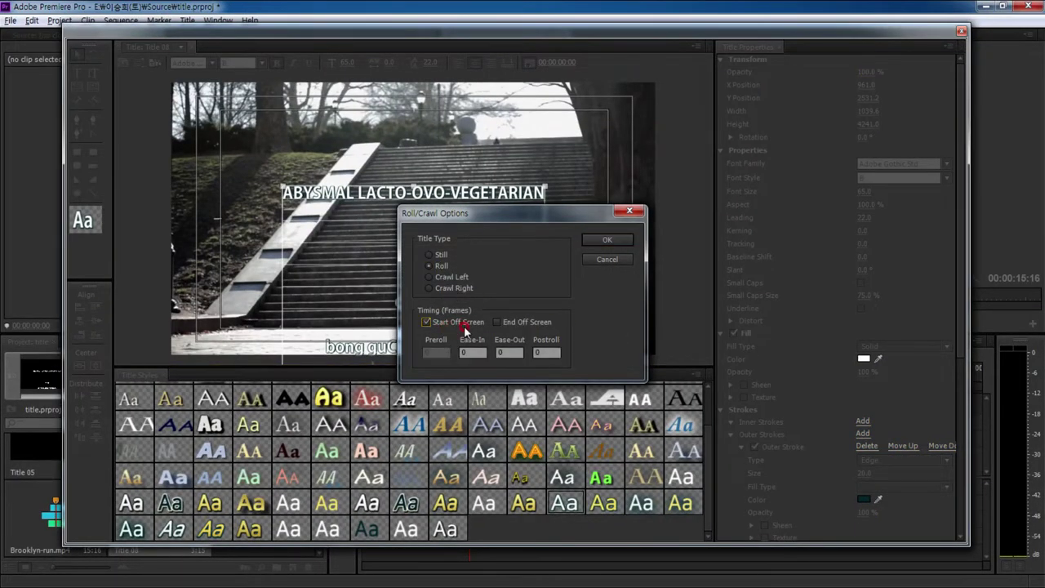
left_click(546, 348)
left_click(501, 349)
left_click(540, 349)
left_click(608, 240)
left_click_drag(709, 220, 707, 349)
Enlarge the END text to font size 151.
left_click(381, 181)
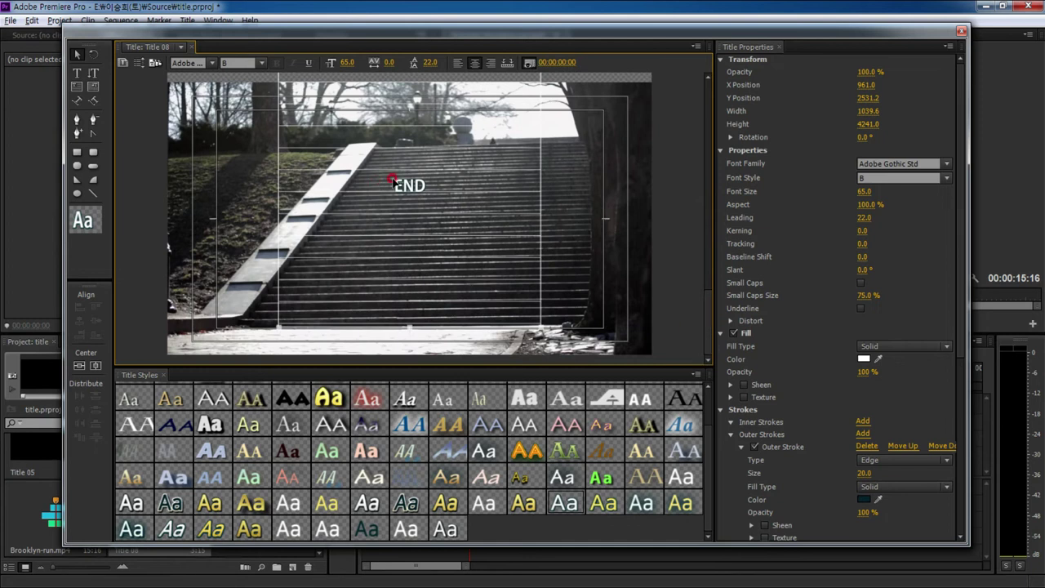
left_click(943, 326)
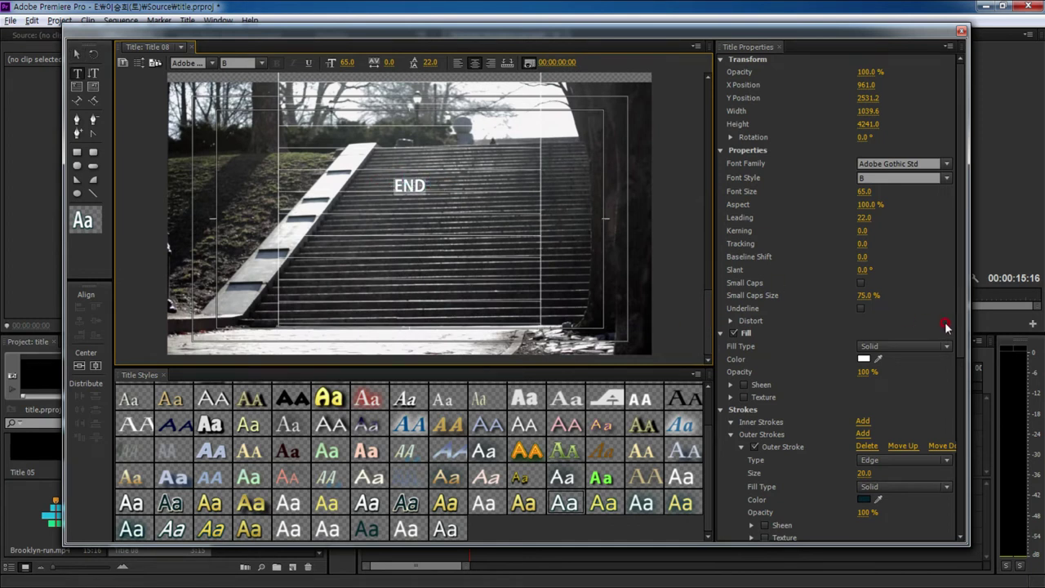
left_click_drag(865, 191, 811, 210)
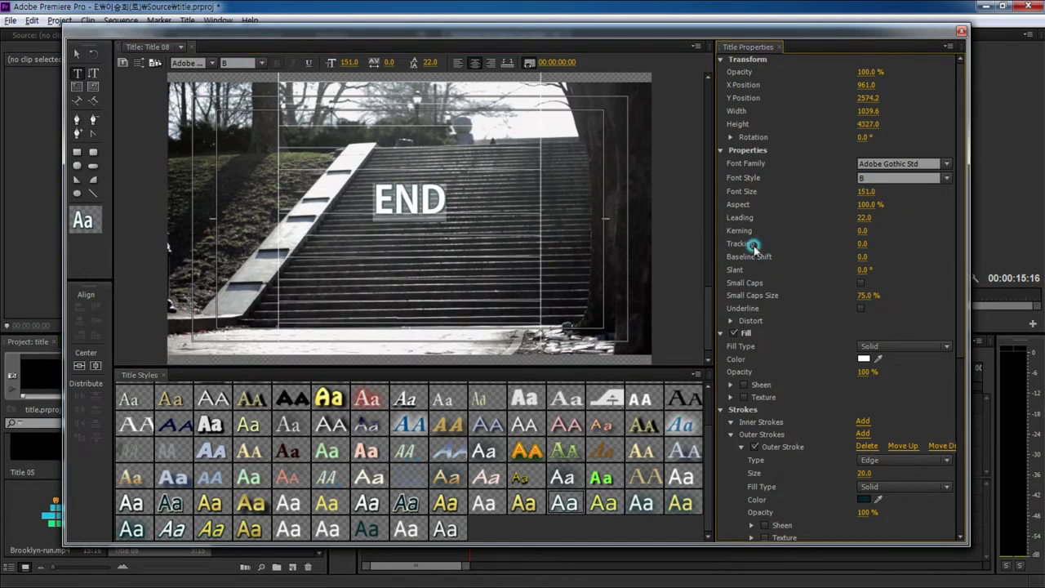
Insert an extra line break beside the END line in the credits.
left_click(80, 55)
left_click(700, 316)
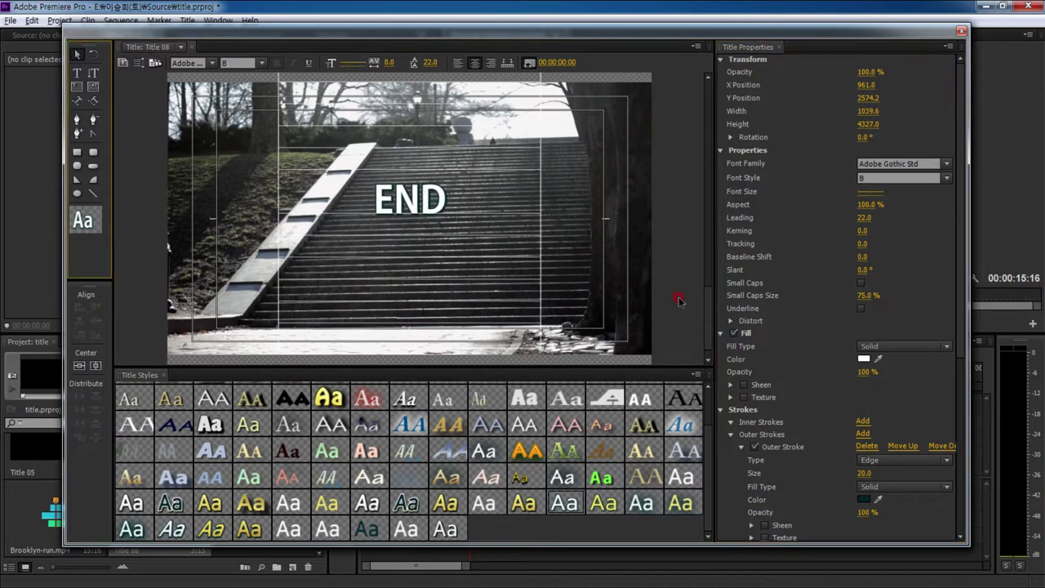
left_click(458, 202)
key("t")
left_click(423, 231)
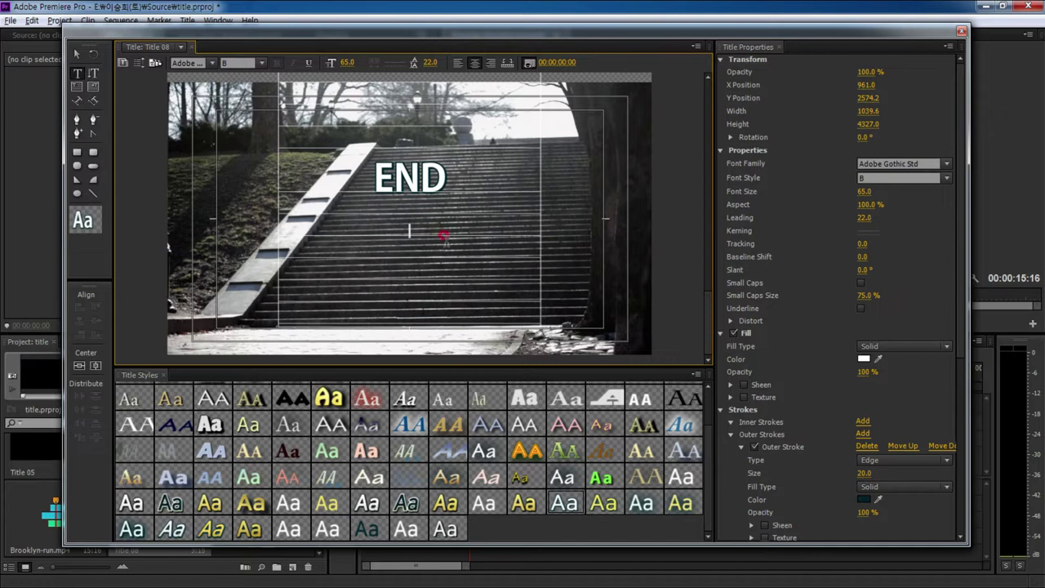
left_click(450, 239)
left_click(712, 323)
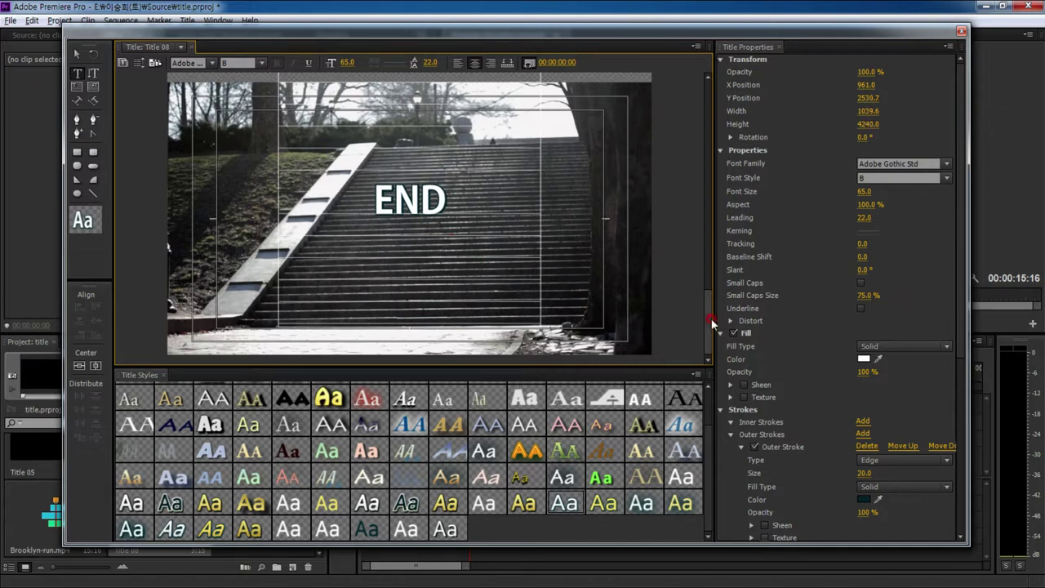
key("Return")
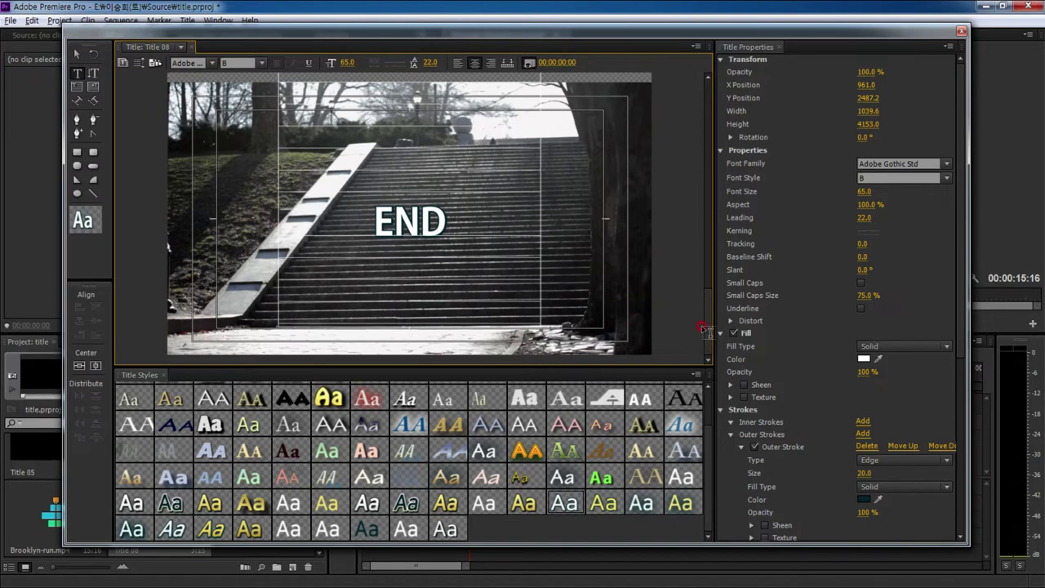
left_click_drag(709, 323, 711, 98)
Set the ABYSMAL LACTO-OVO-VEGETARIAN title line to size 97 and close the title editor.
left_click(272, 186)
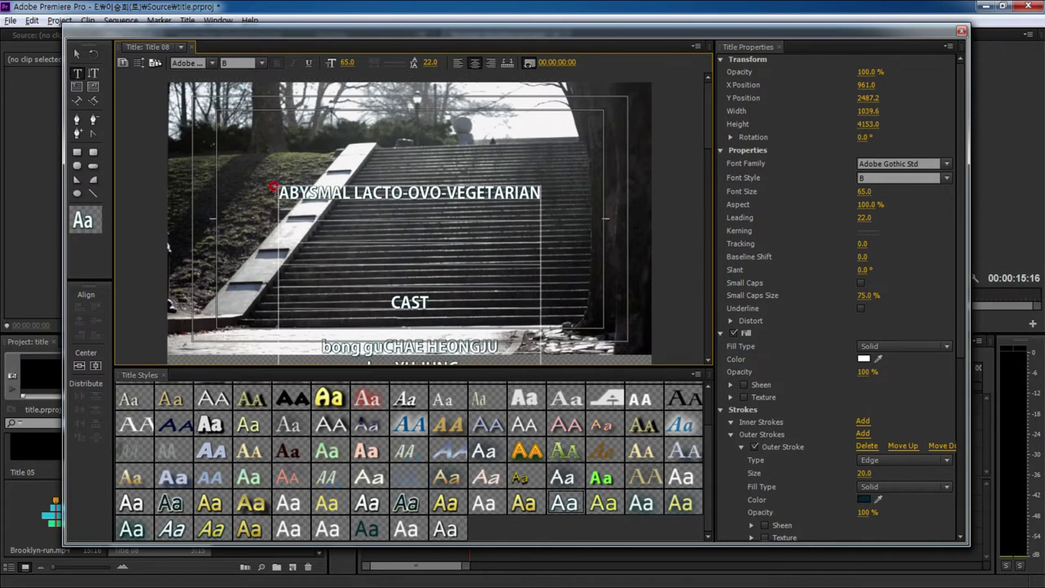
left_click_drag(272, 186, 541, 190)
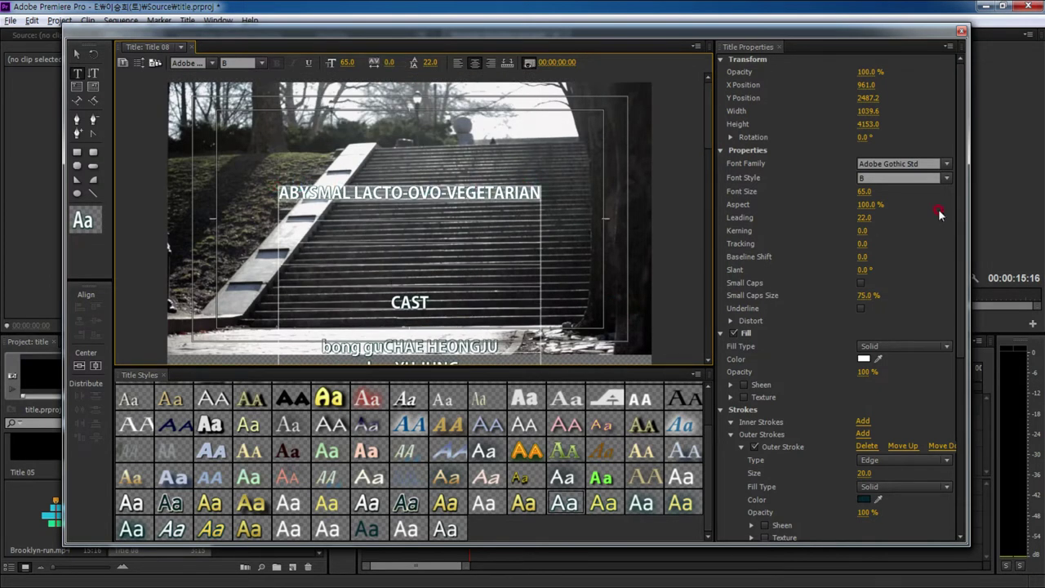
left_click_drag(870, 194, 896, 195)
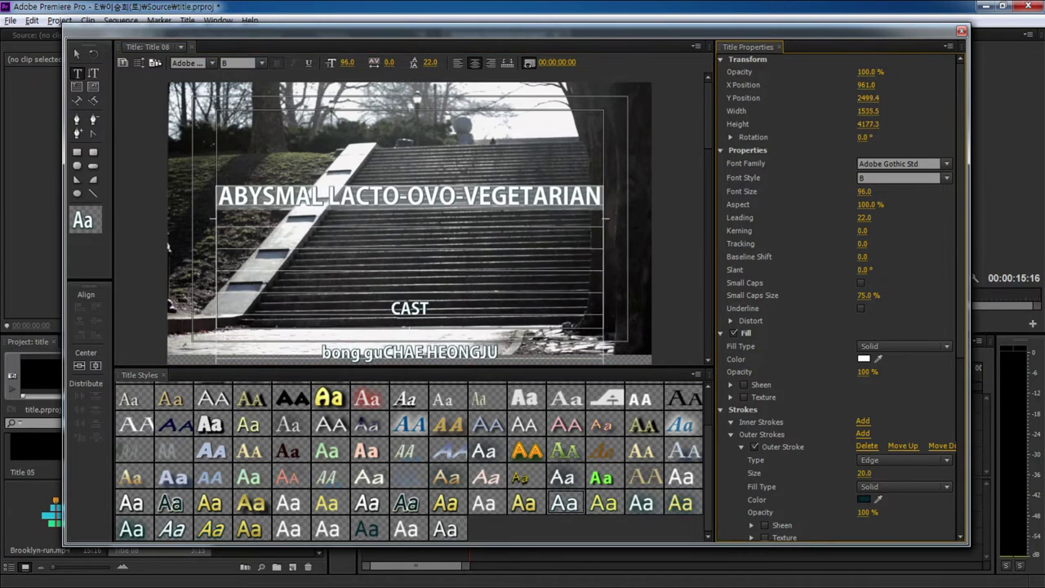
left_click(725, 150)
left_click_drag(710, 135, 708, 371)
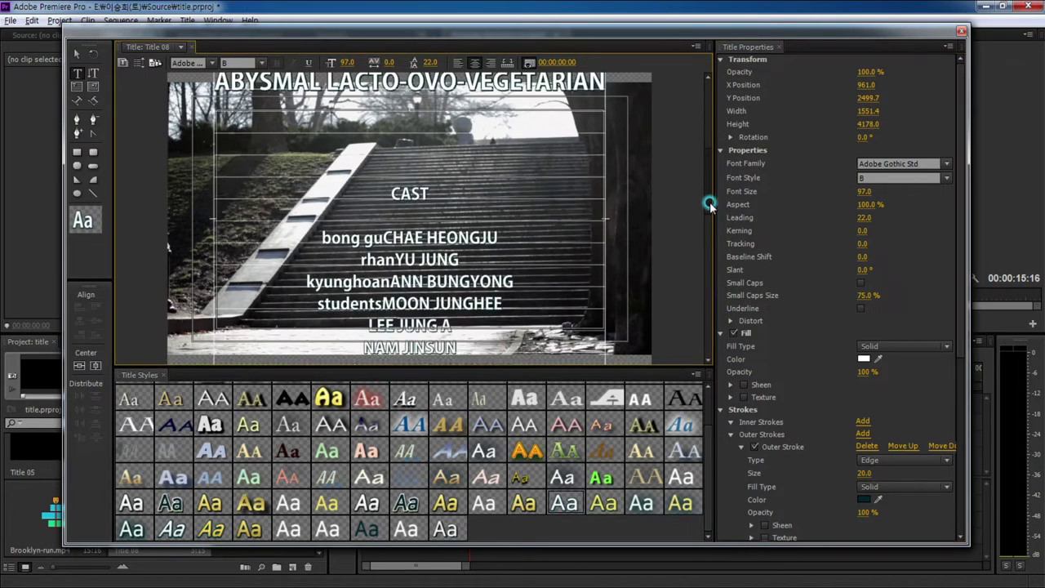
left_click(669, 223)
left_click(961, 31)
left_click(193, 506)
Place Title 08 on Video 2 at 00:00 and stretch it to the clip's full length.
left_click_drag(166, 513, 494, 438)
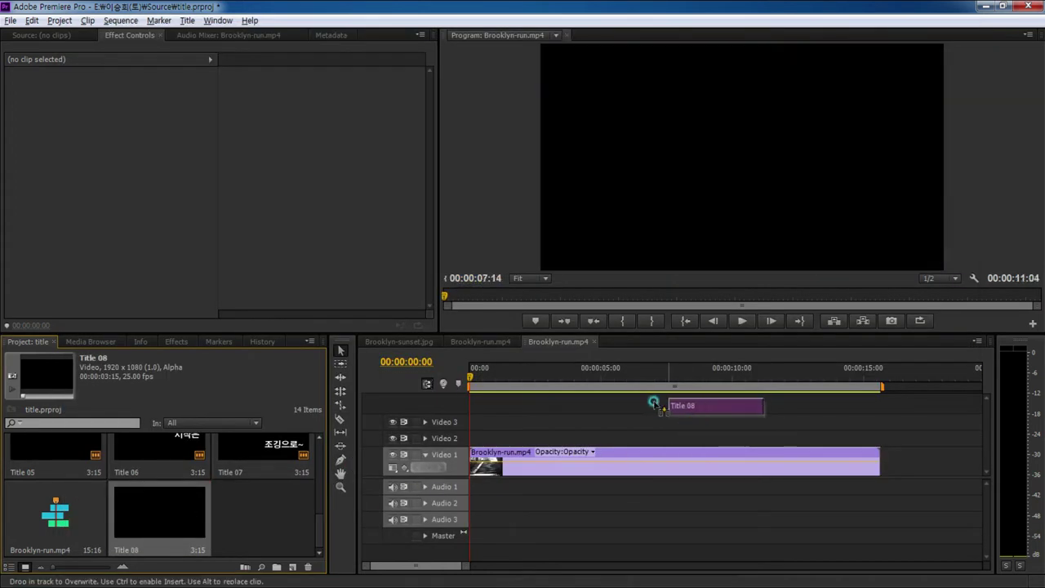
left_click_drag(562, 438, 878, 438)
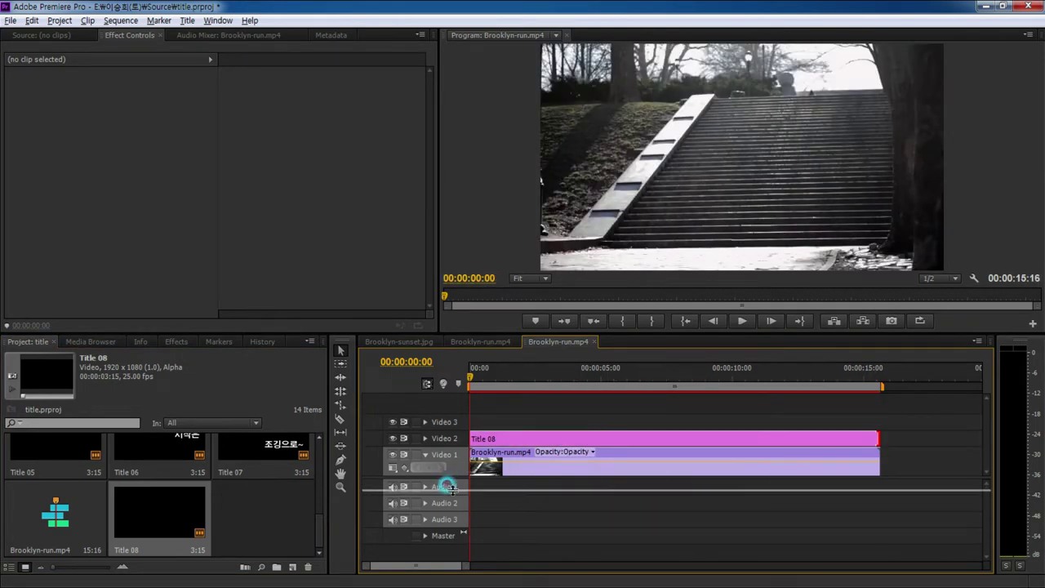
scroll(444, 481, "up", 1)
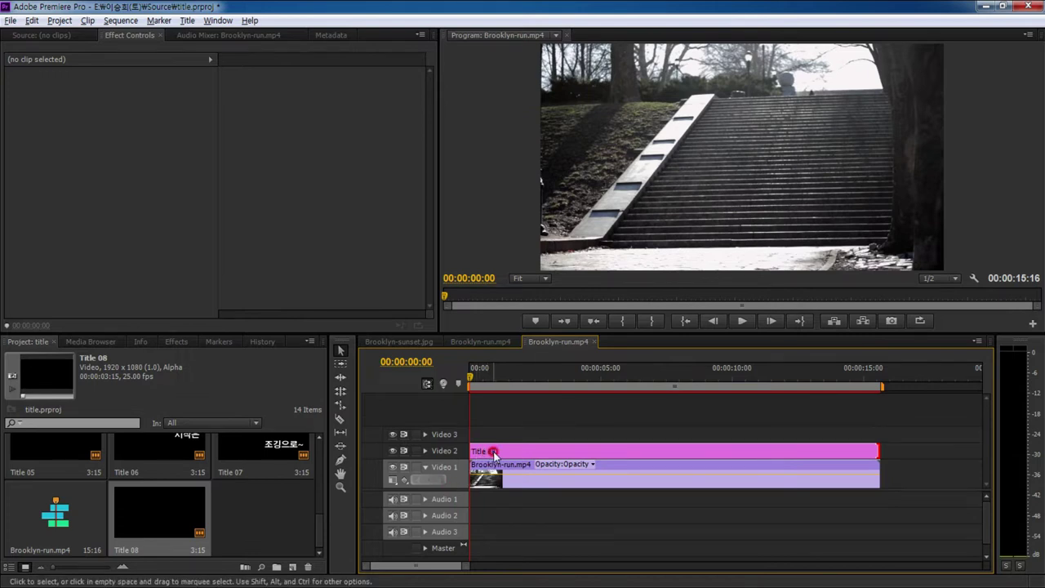
Play the sequence to preview the rolling credits through the END card, then scrub back to the crew.
key("space")
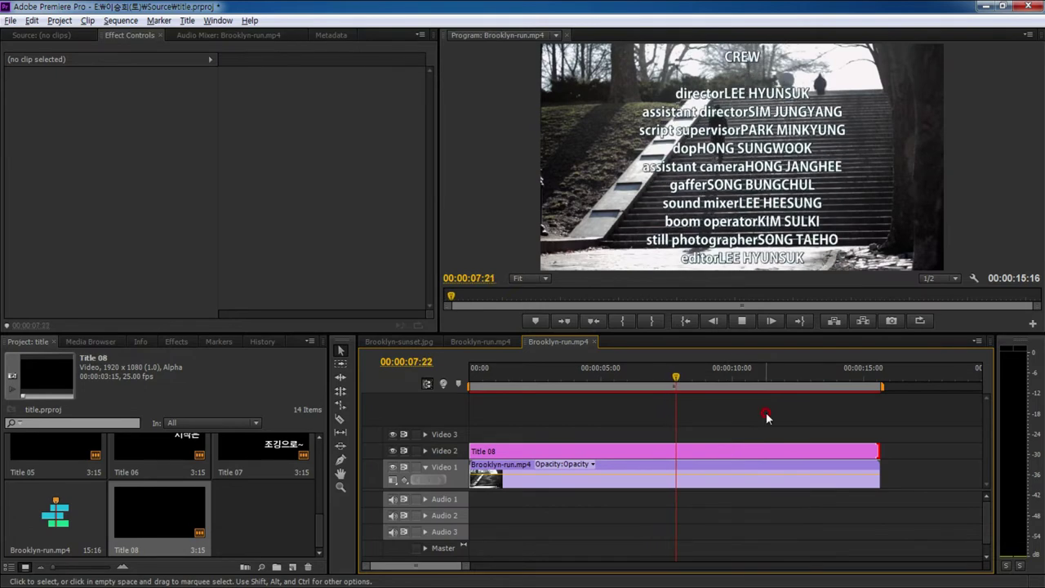
key("space")
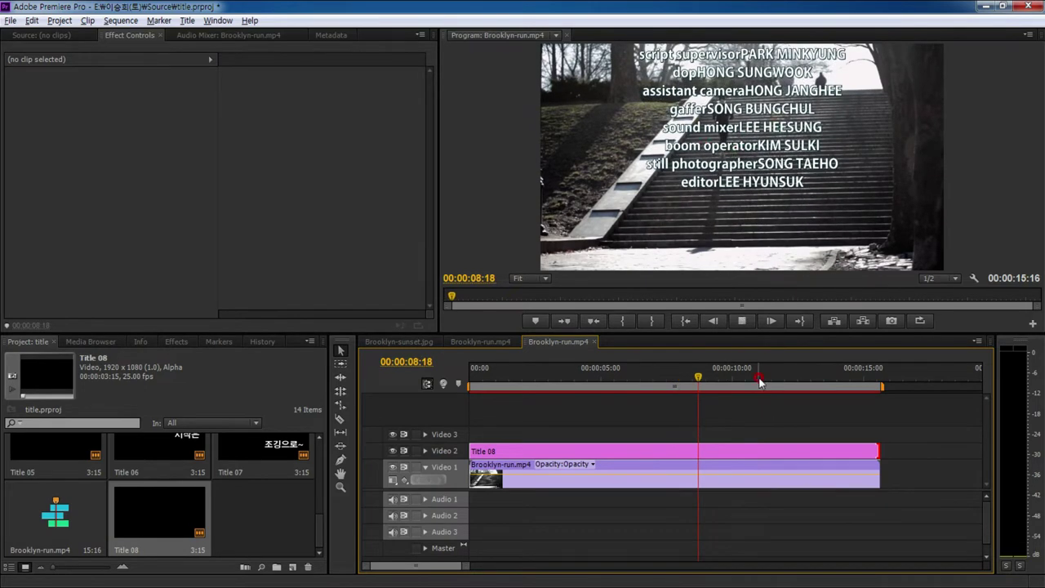
key("space")
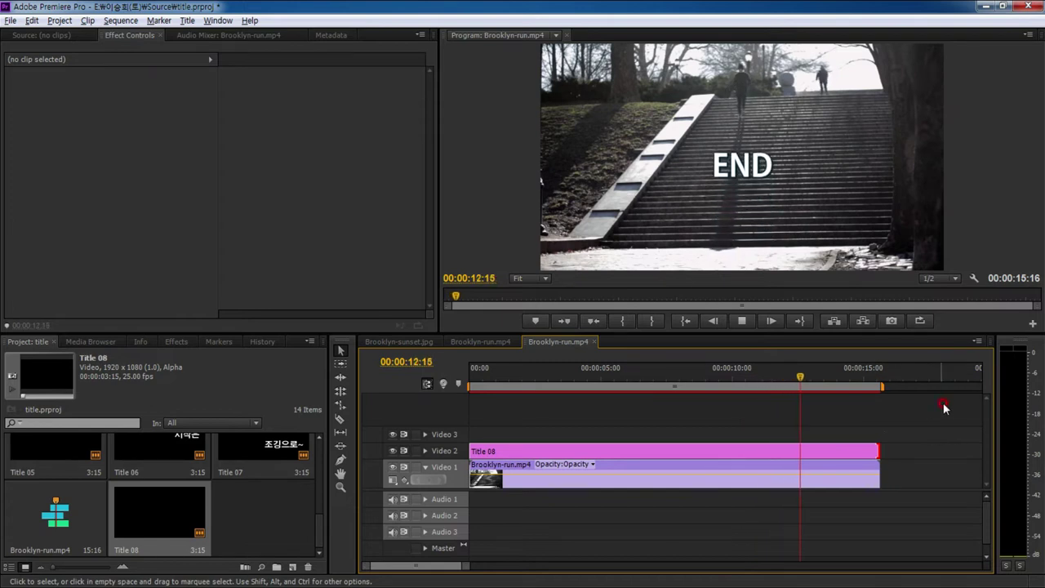
key("space")
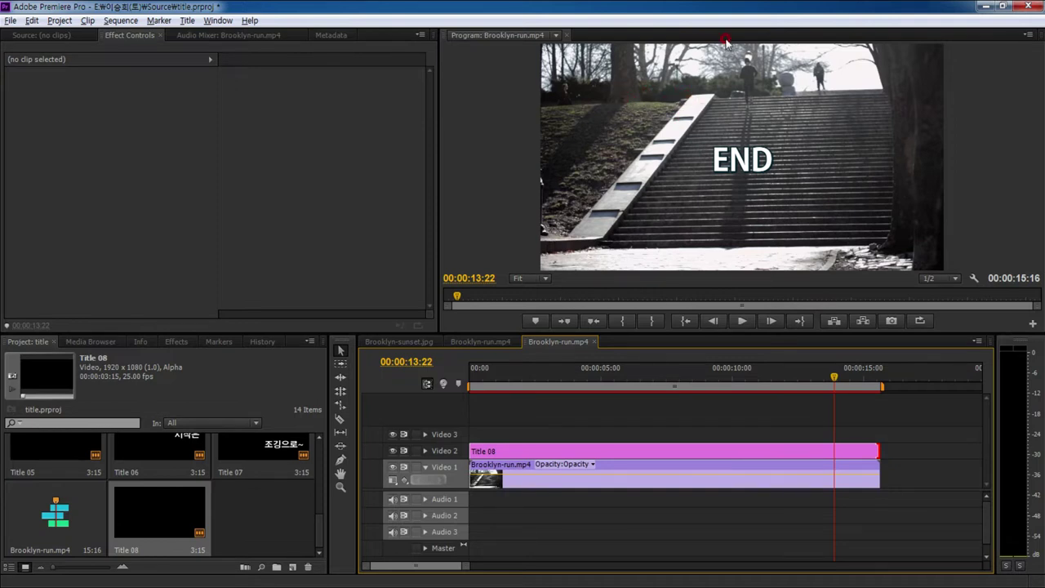
left_click_drag(833, 373, 664, 400)
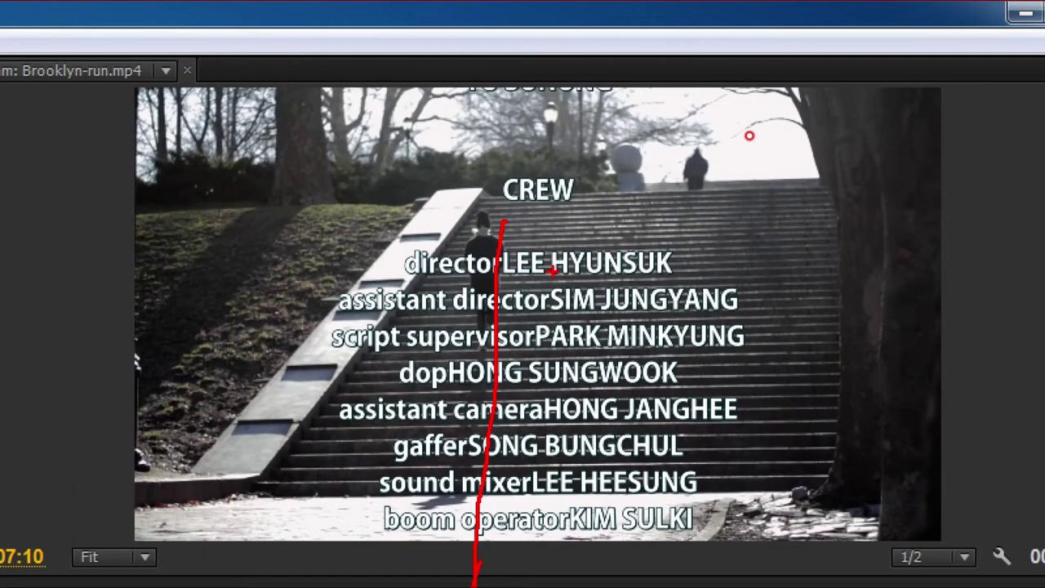
left_click_drag(553, 217, 657, 189)
left_click_drag(579, 225, 576, 562)
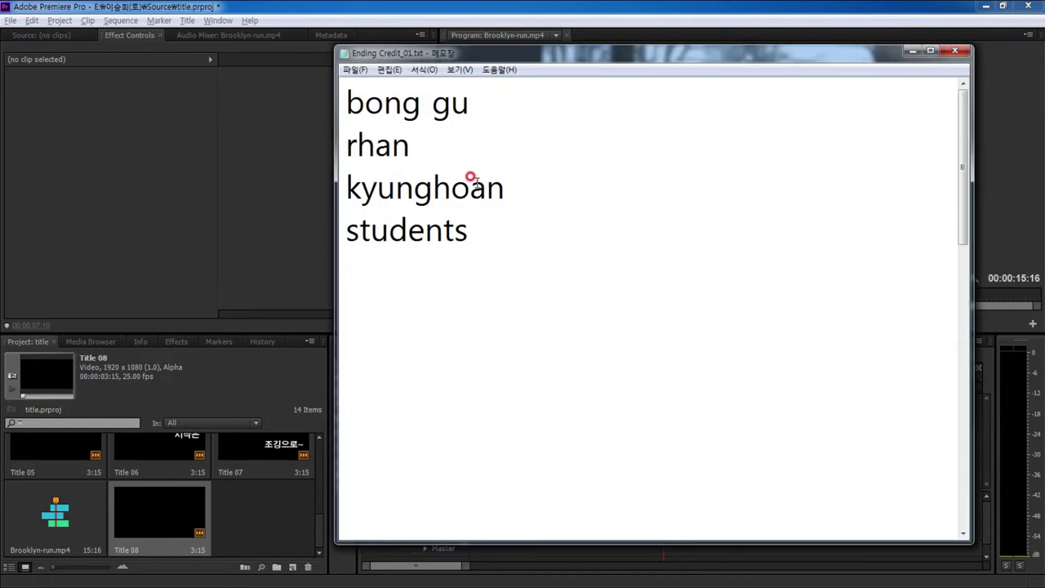
Select all the credits text in Notepad and minimize it.
left_click(501, 152)
key("ctrl+a")
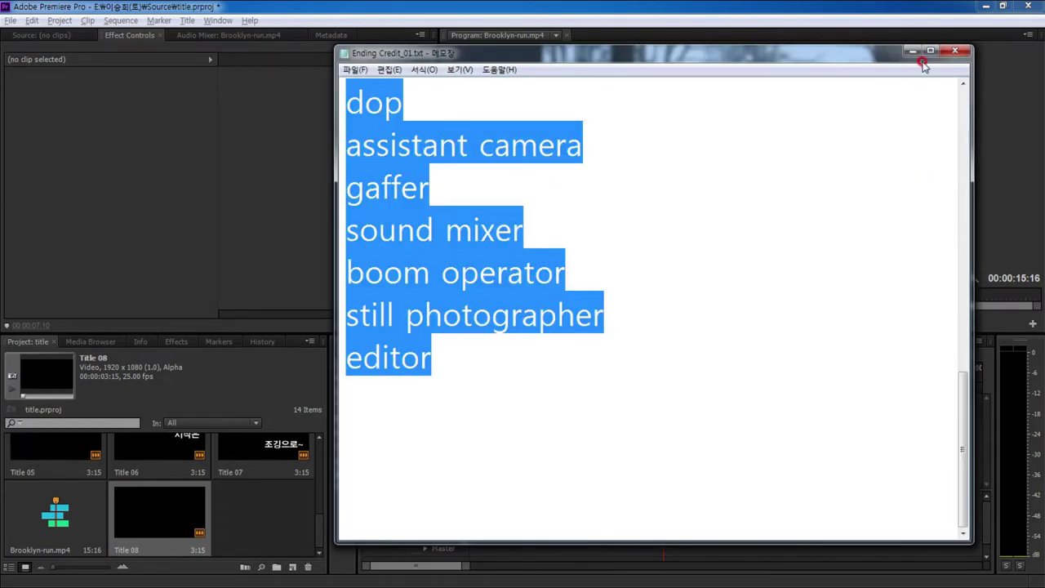
left_click(912, 51)
Open Title 08 and create Title 09 as a copy based on it.
left_click(273, 527)
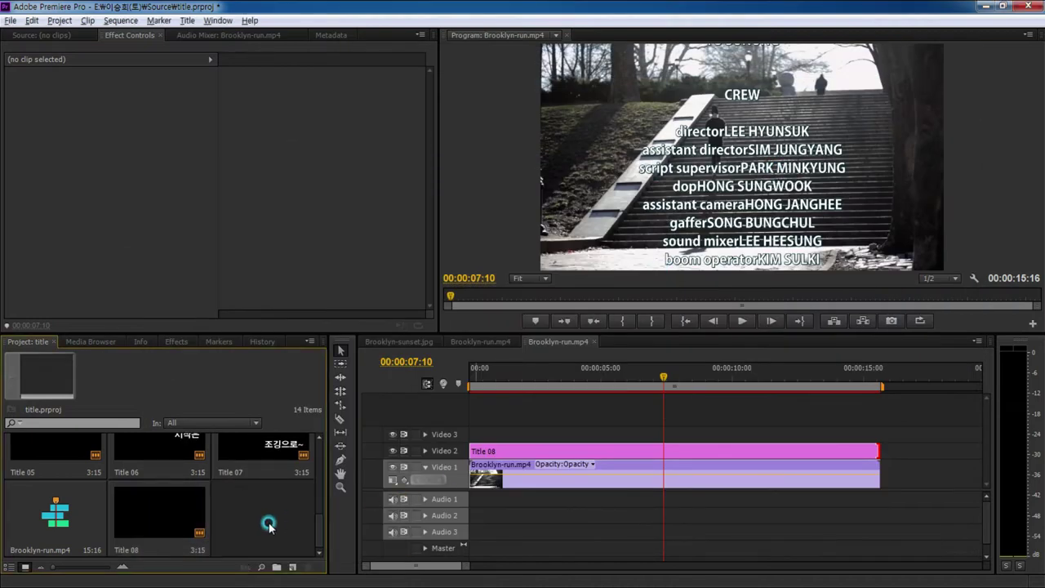
double_click(172, 519)
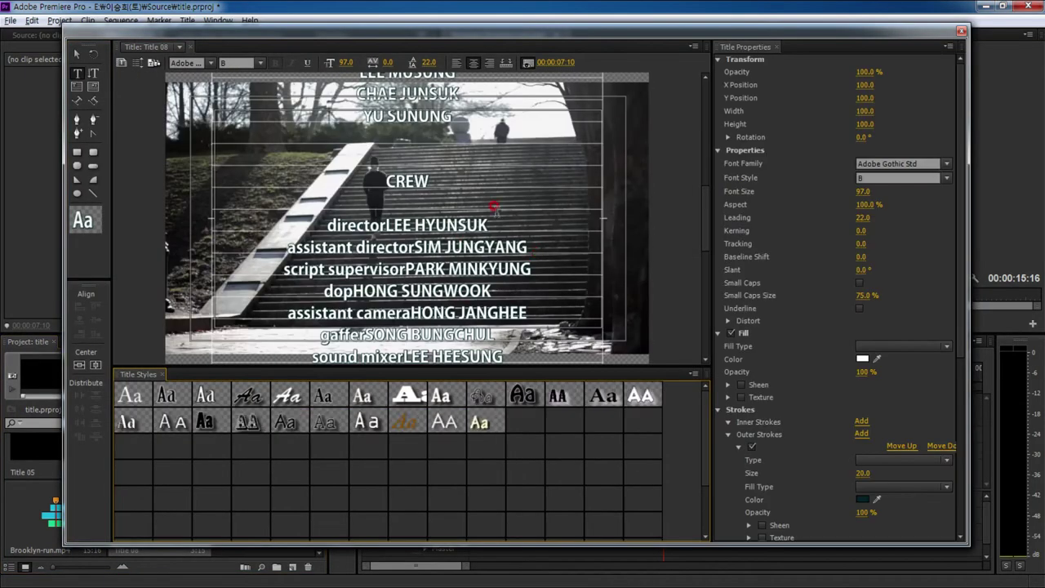
left_click(124, 63)
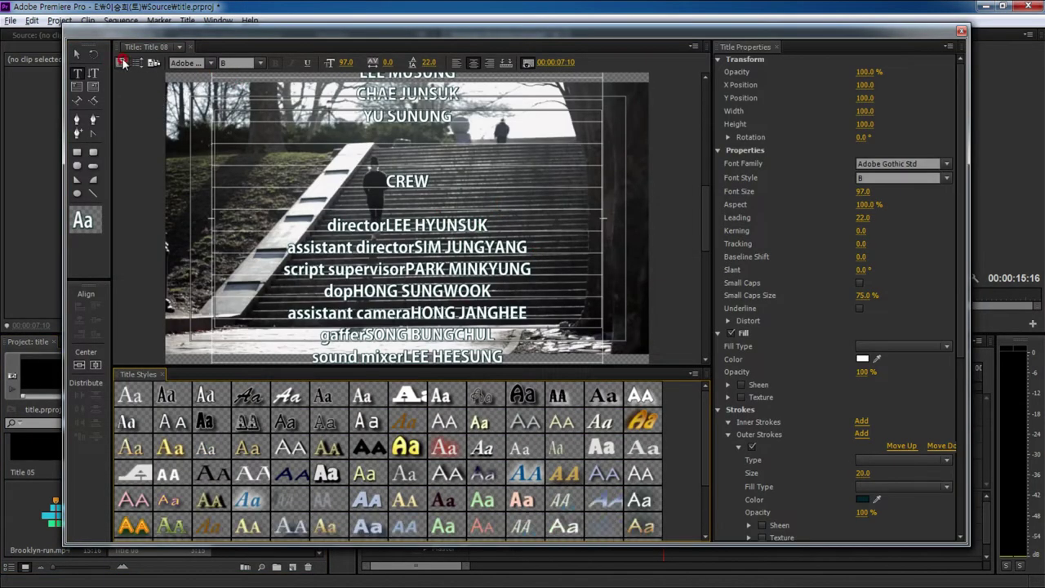
left_click(547, 360)
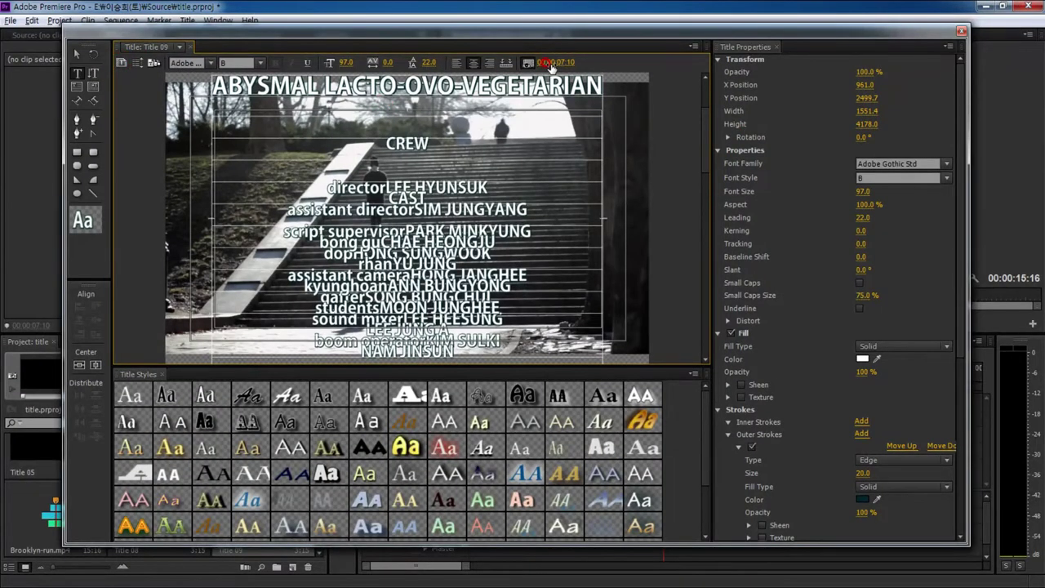
Hide the background video and select the credits text from CAST through END.
left_click(547, 63)
left_click(564, 116)
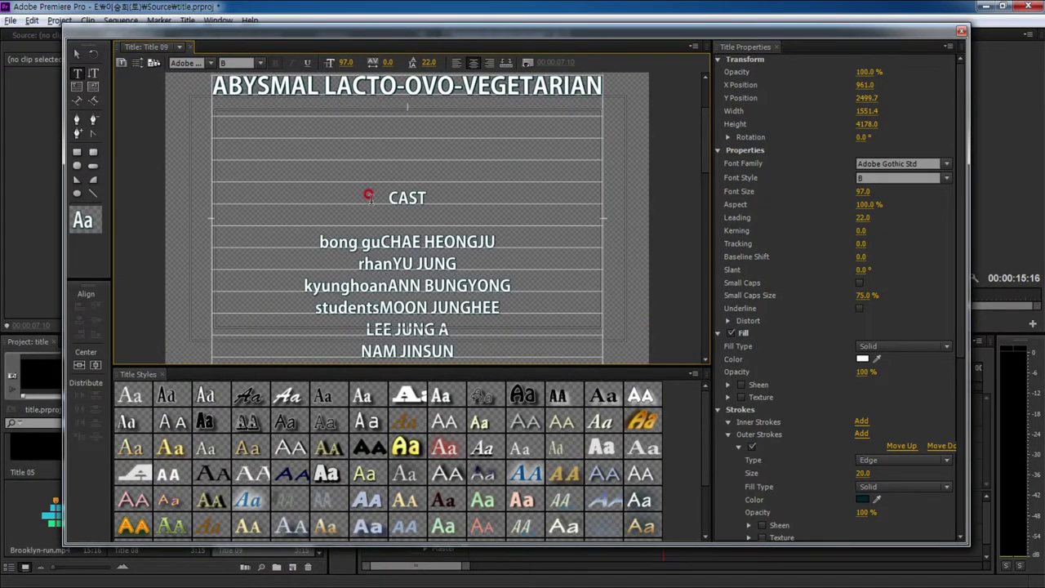
left_click(421, 212)
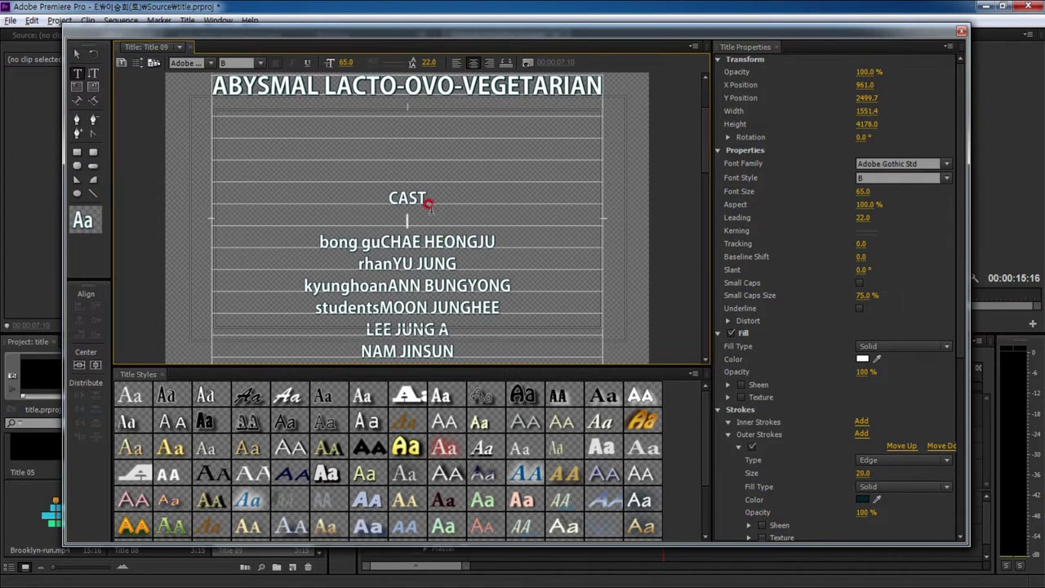
key("ctrl+a")
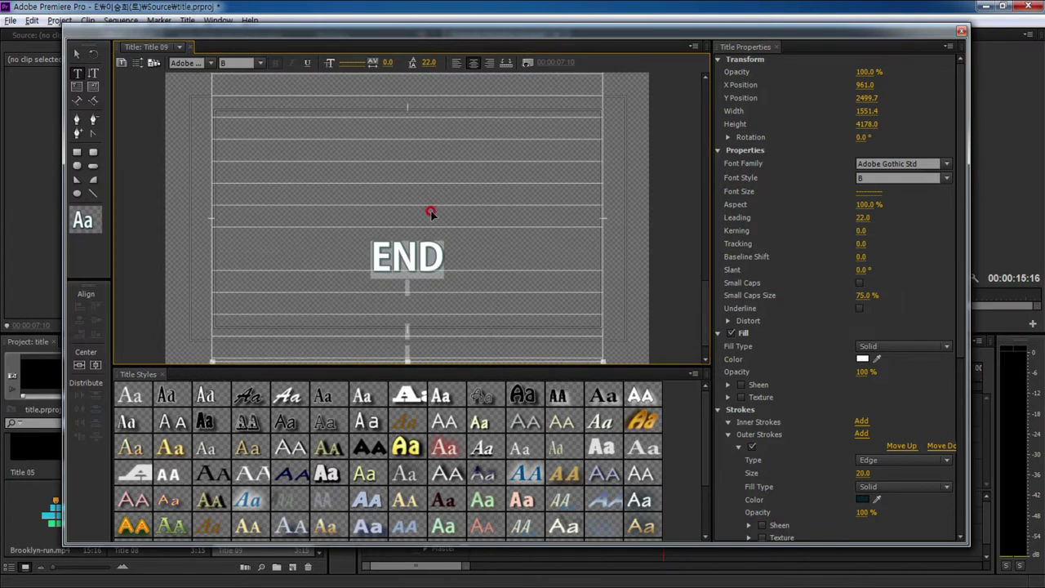
Revert to the role list, right-align it at size 56, and move it left and lower.
key("ctrl+z")
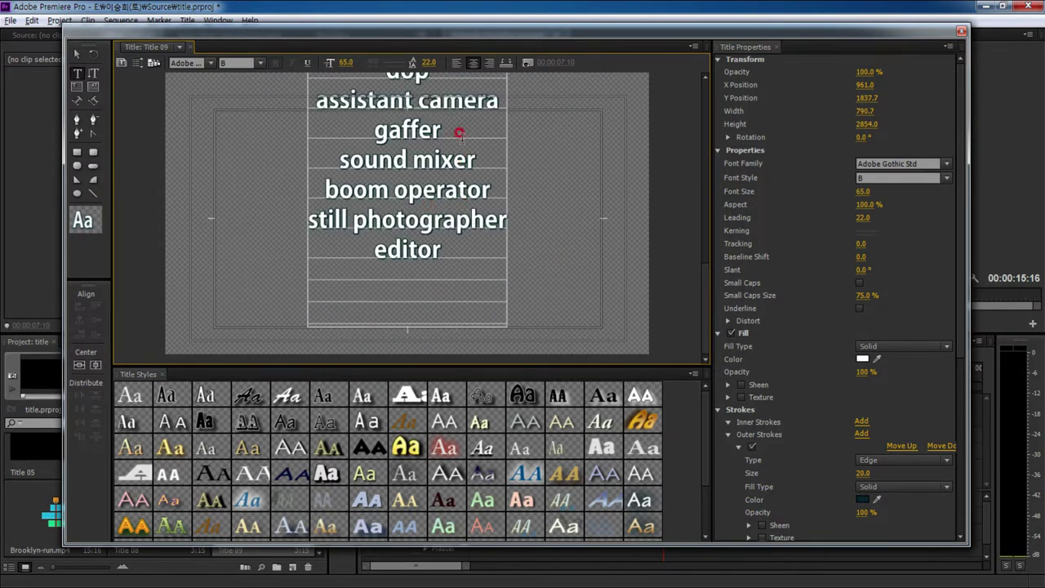
scroll(711, 303, "down", 5)
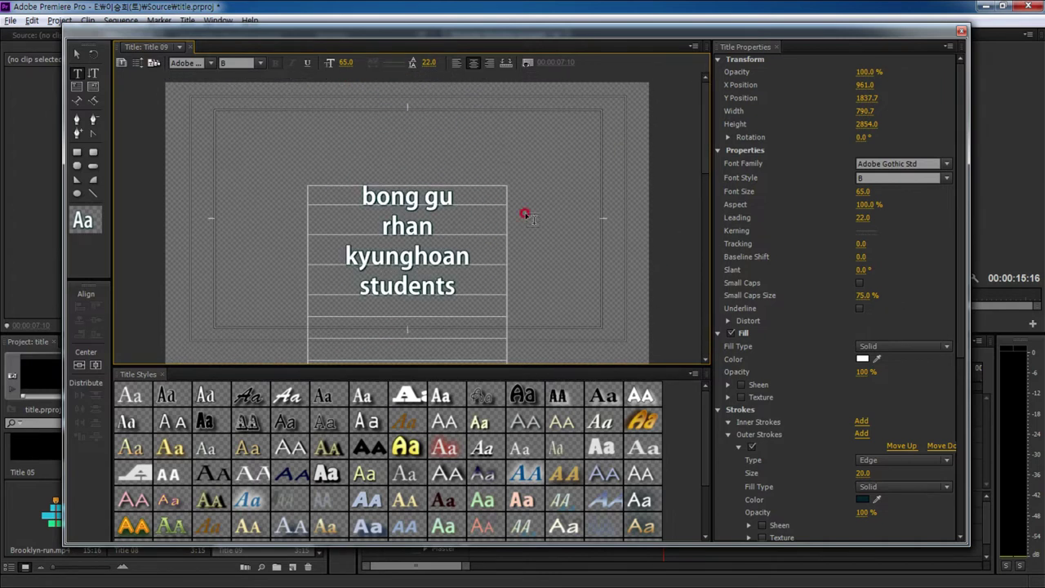
left_click(82, 57)
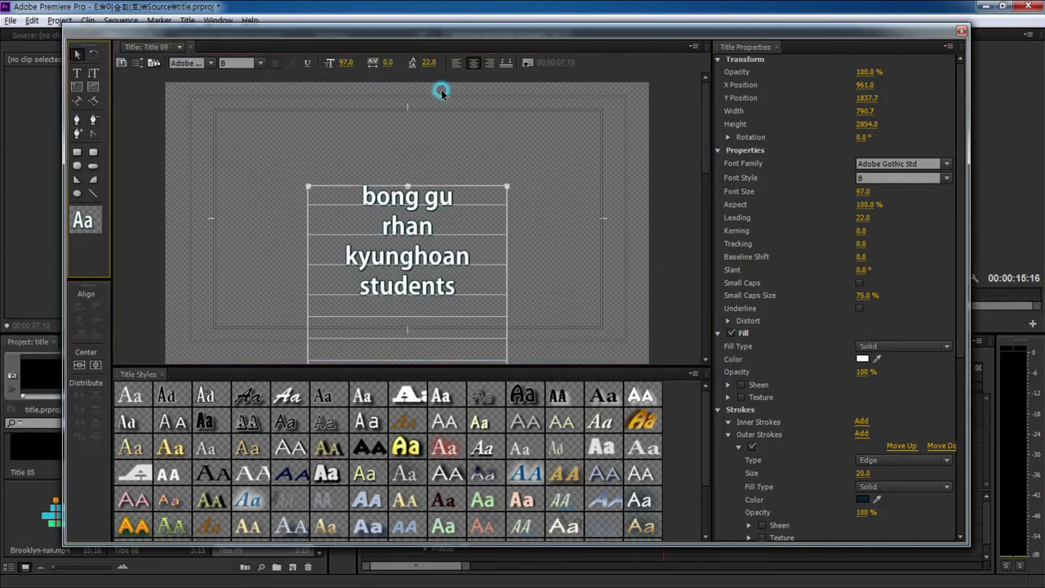
left_click(491, 64)
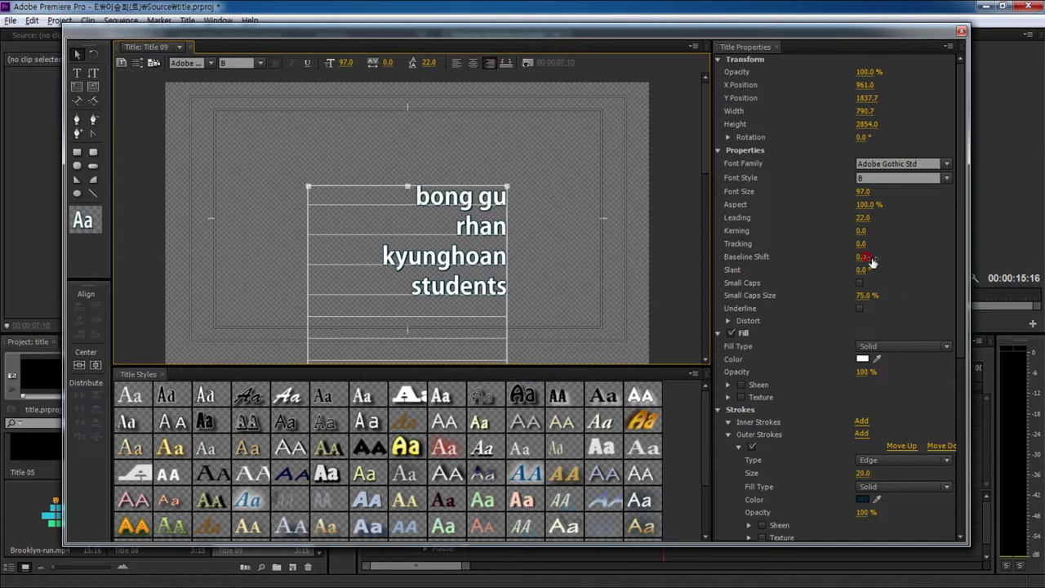
left_click_drag(864, 194, 512, 311)
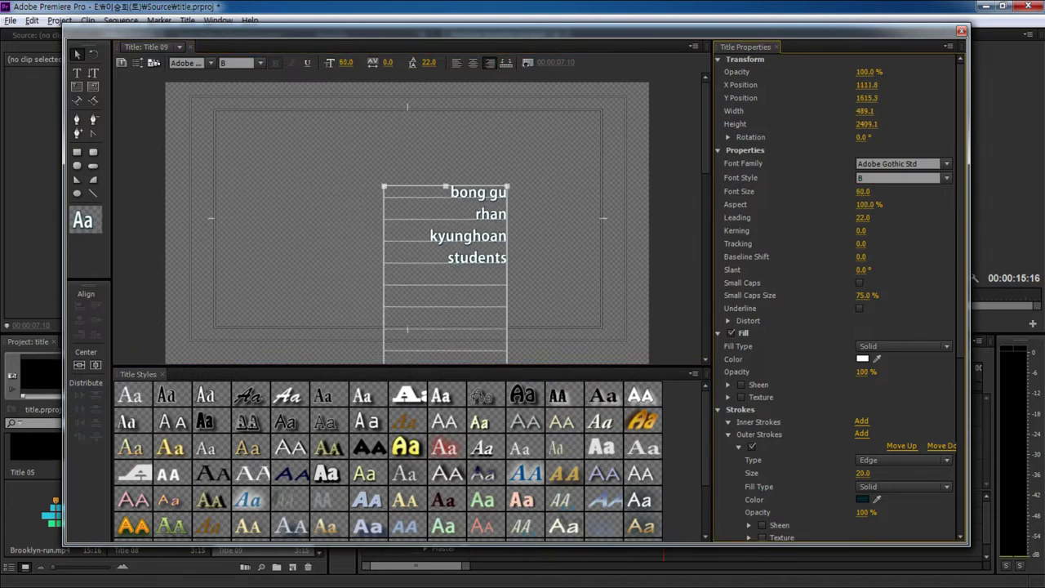
mouse_move(467, 240)
left_mouse_down()
mouse_move(362, 282)
mouse_move(373, 289)
left_mouse_up()
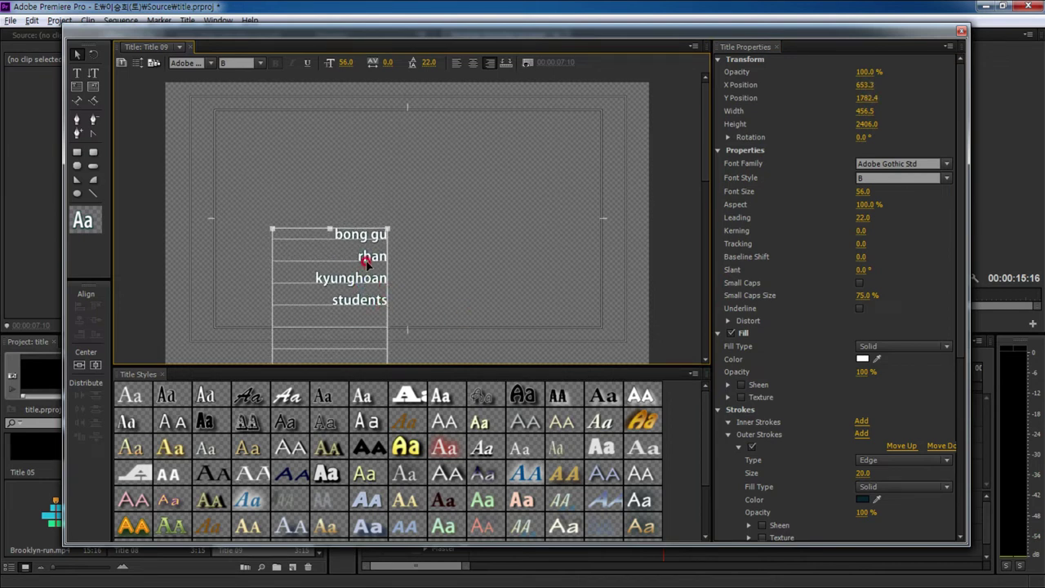
Duplicate the role column to the right, left-align the copy, and bring up Ending Credit_02.txt.
left_click_drag(367, 262, 521, 259)
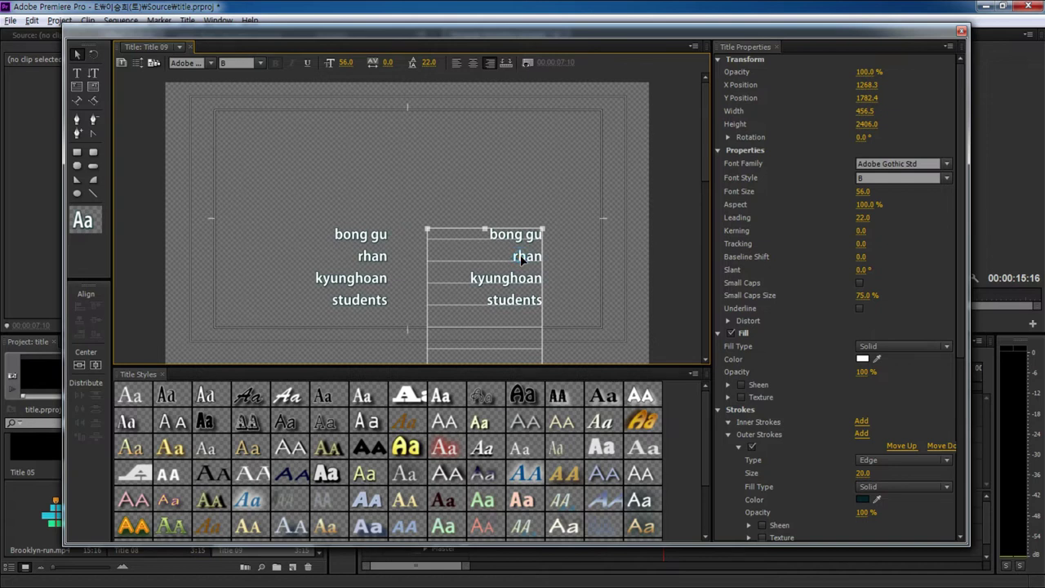
left_click(586, 238)
left_click(456, 63)
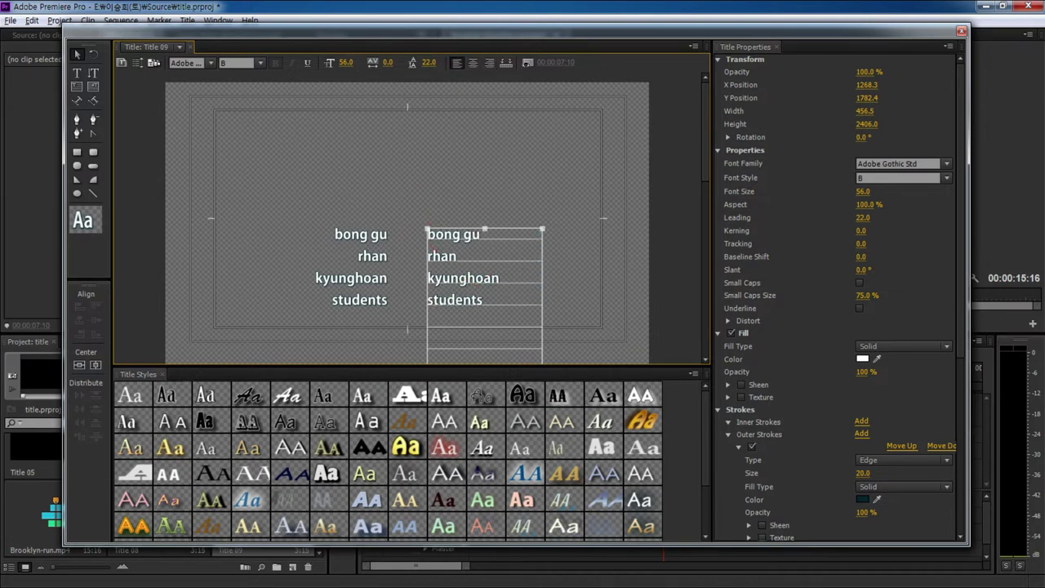
key("alt+Tab")
left_click(435, 100)
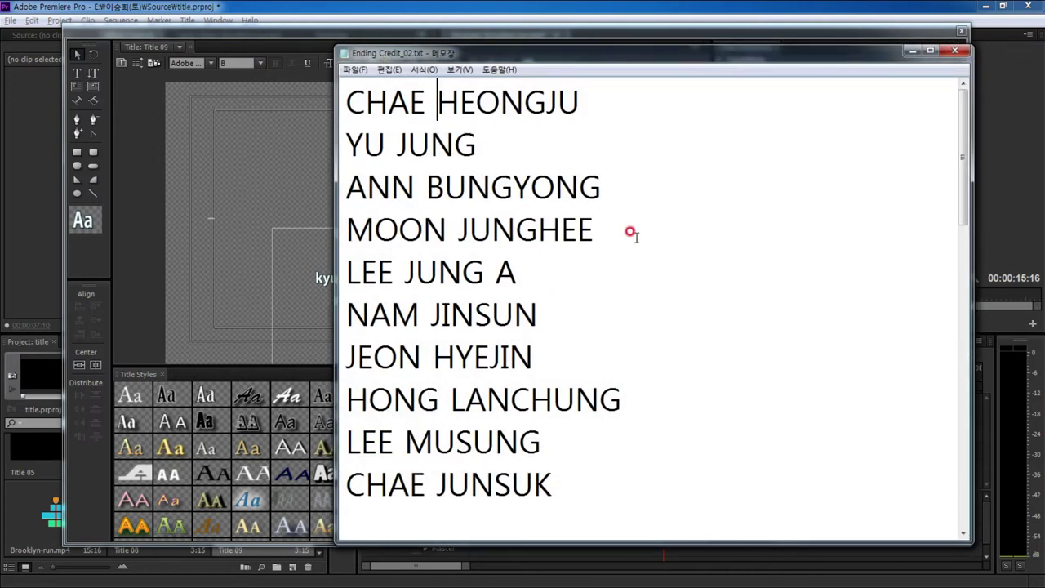
Select the whole names list in Ending Credit_02.txt, minimize Notepad, and edit the right column's text.
key("ctrl+a")
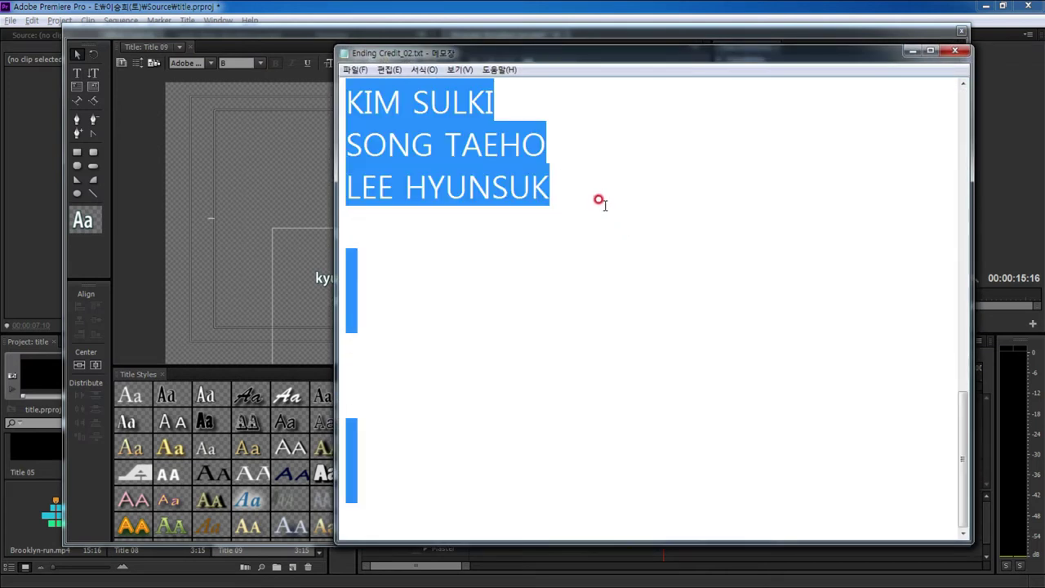
left_click(911, 51)
double_click(448, 255)
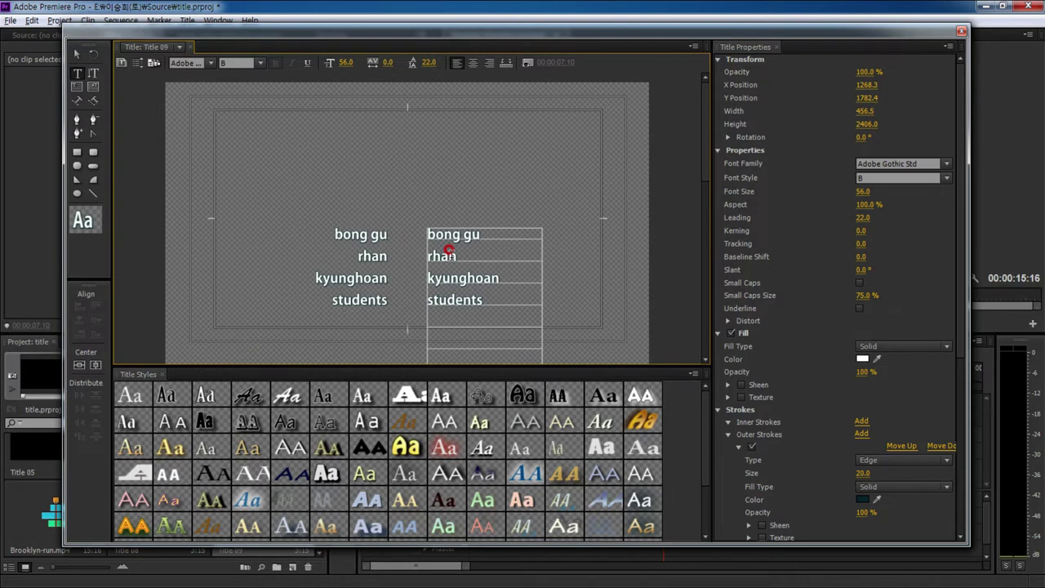
Replace the right column's text with the pasted cast and crew names list.
key("ctrl+a")
type("director assistant director script supervisor dop assistant camera gaffer sound mixer boom operator still photographer editor")
key("ctrl+v")
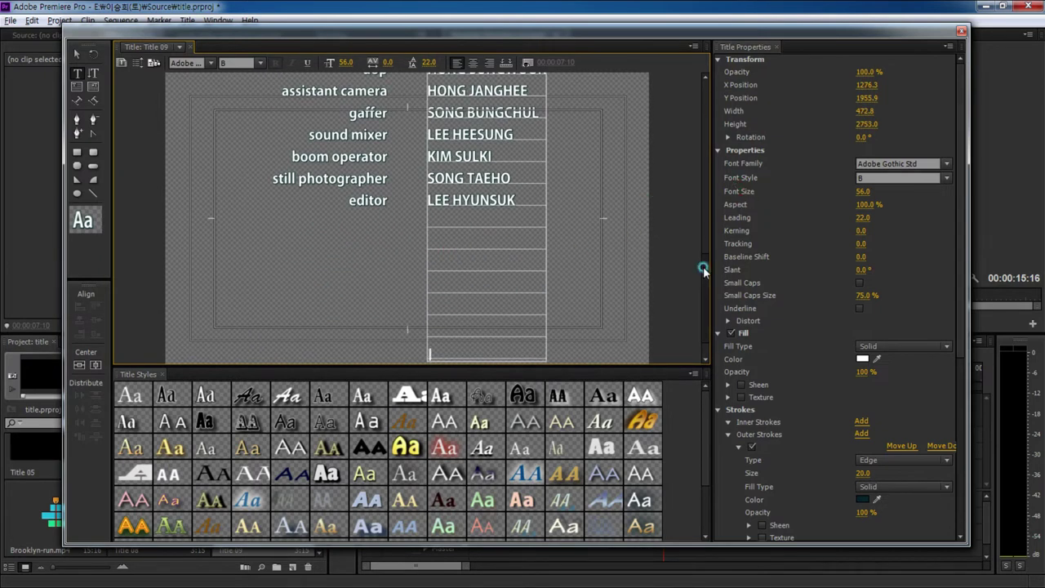
scroll(699, 265, "up", 10)
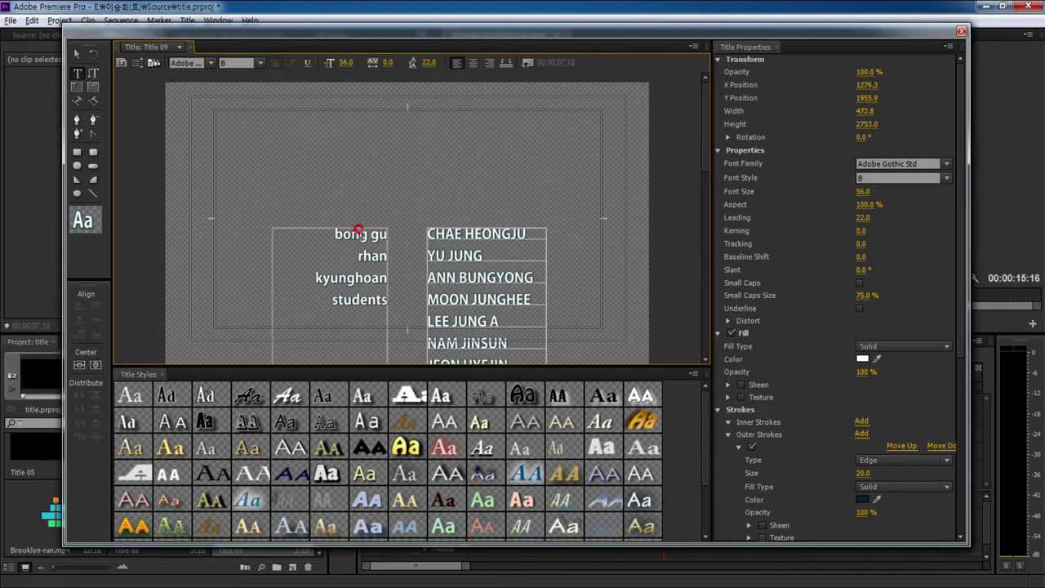
Select the role and names columns together and centre them horizontally in the frame.
left_click(77, 54)
left_click(552, 173)
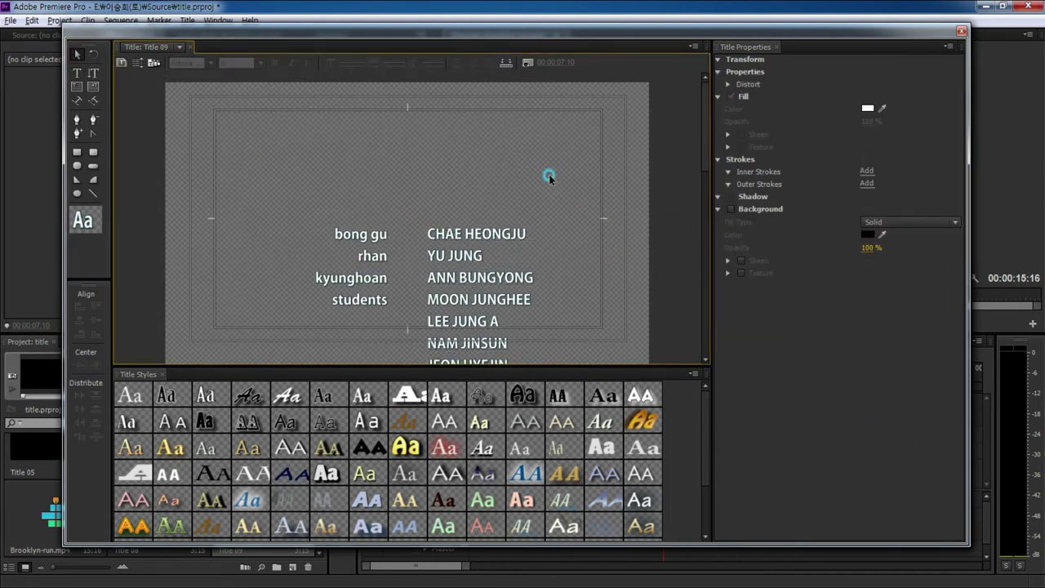
left_click(360, 231)
left_click(444, 236, "shift")
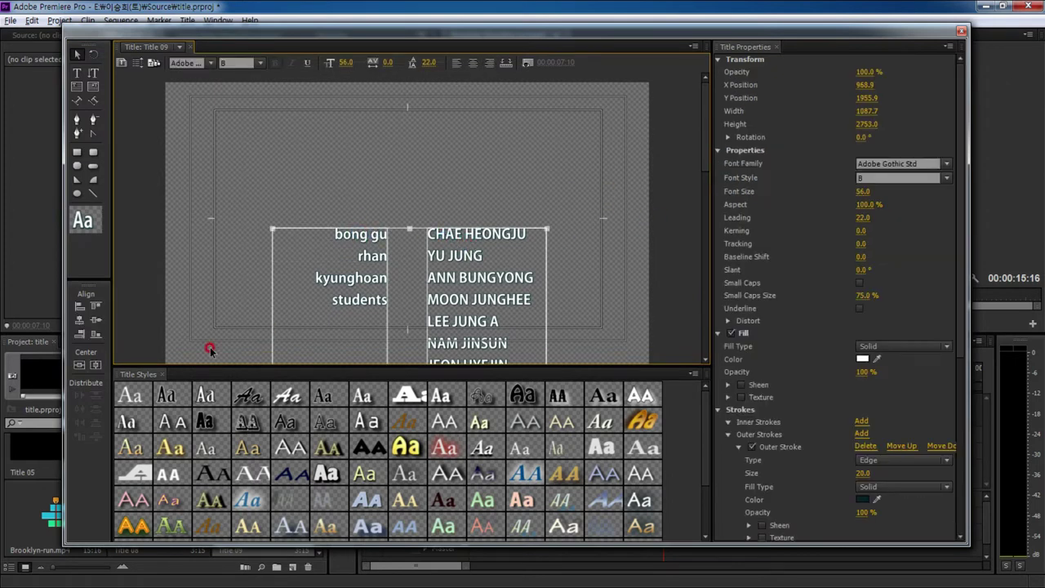
left_click(96, 365)
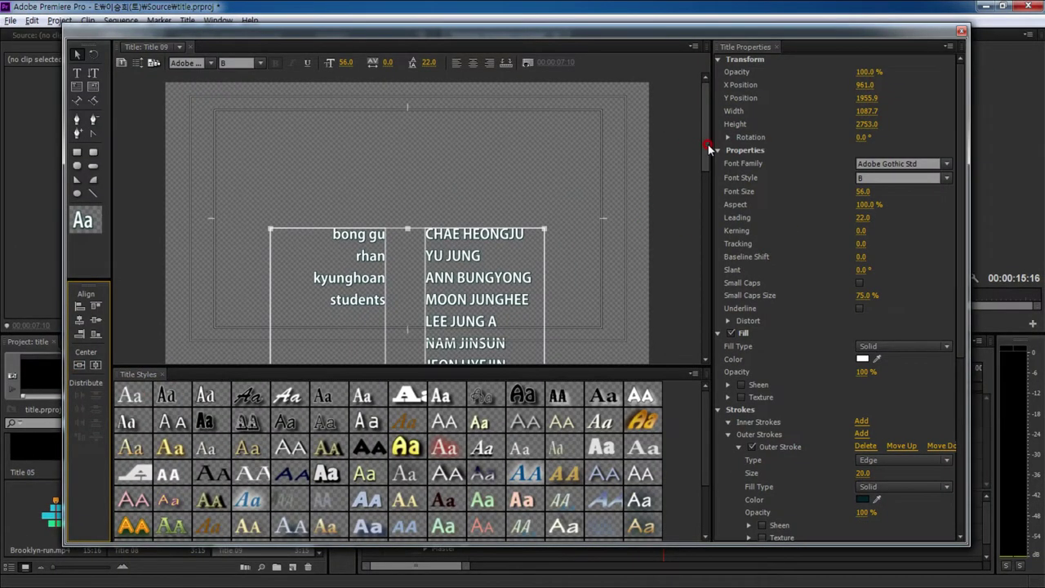
left_click_drag(707, 149, 707, 317)
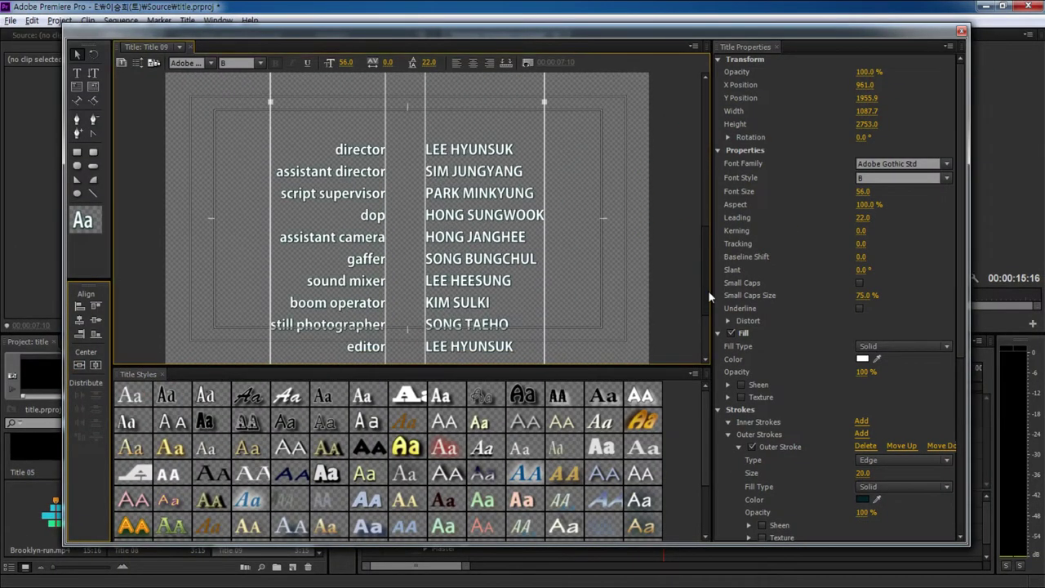
left_click(673, 319)
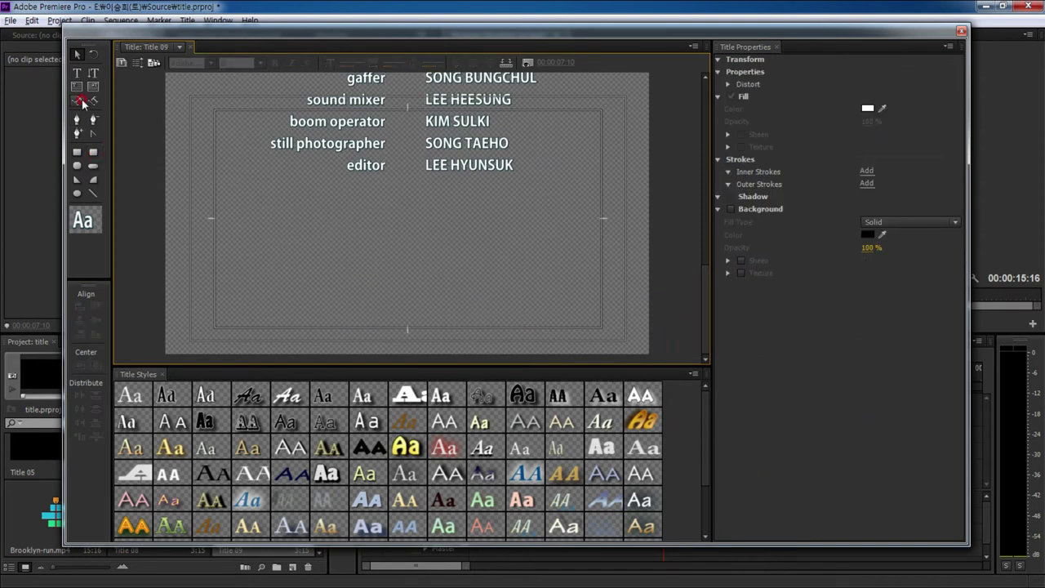
left_click(78, 74)
left_click(187, 245)
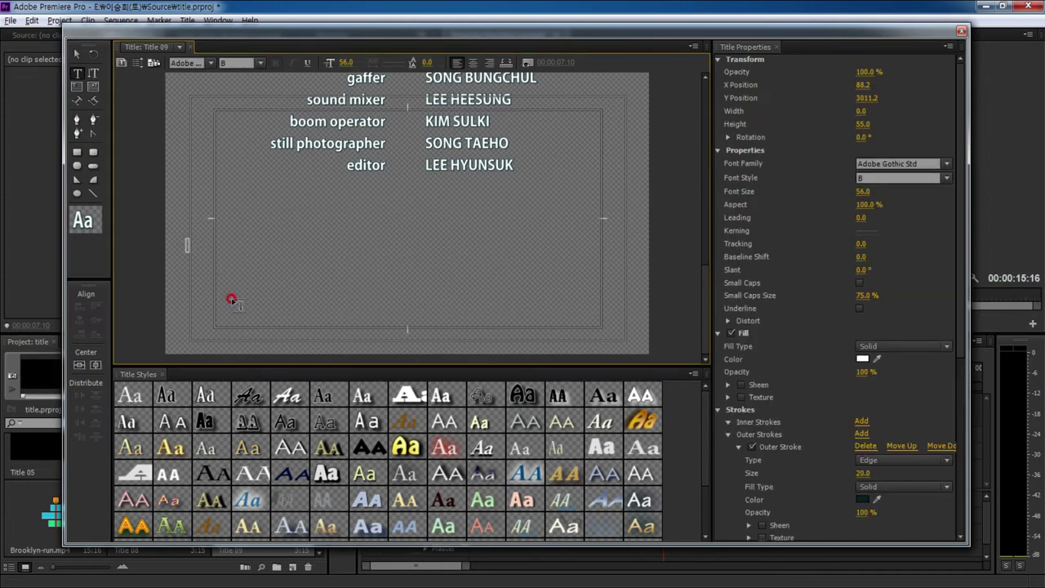
Type END as a new text line and enlarge it to size 234.2.
left_click(232, 300)
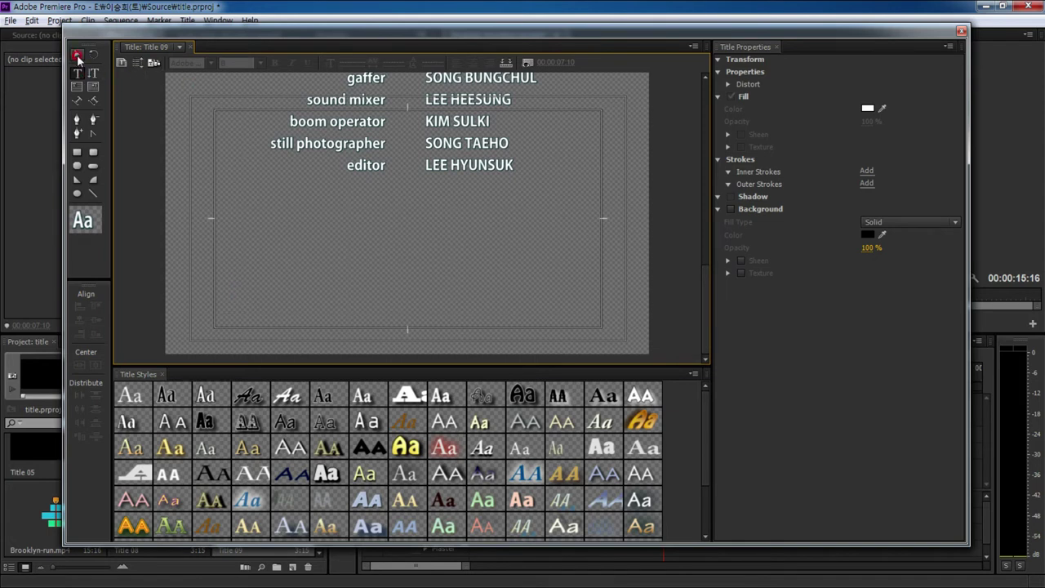
double_click(193, 248)
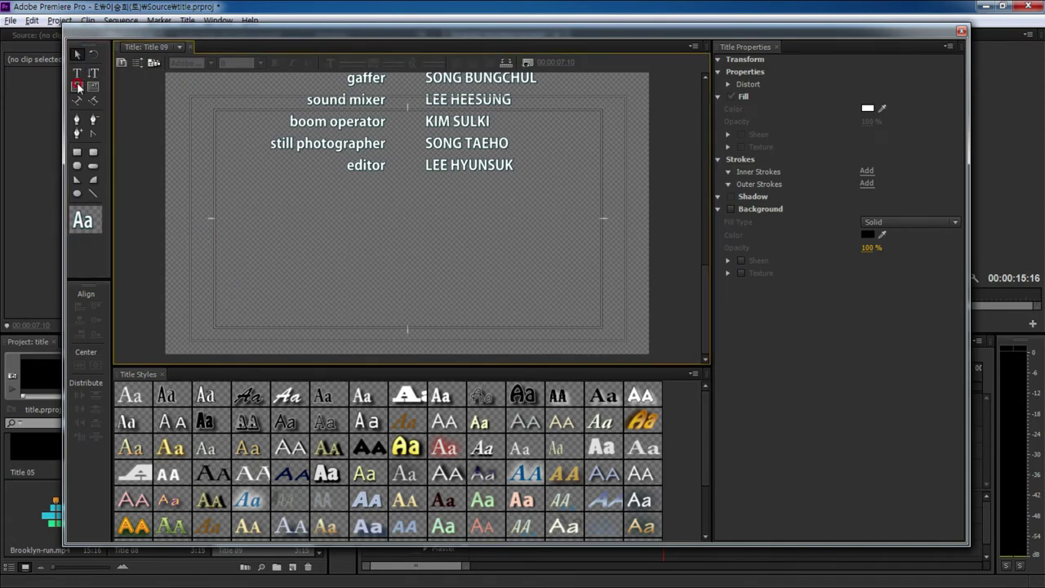
left_click(193, 247)
type("END")
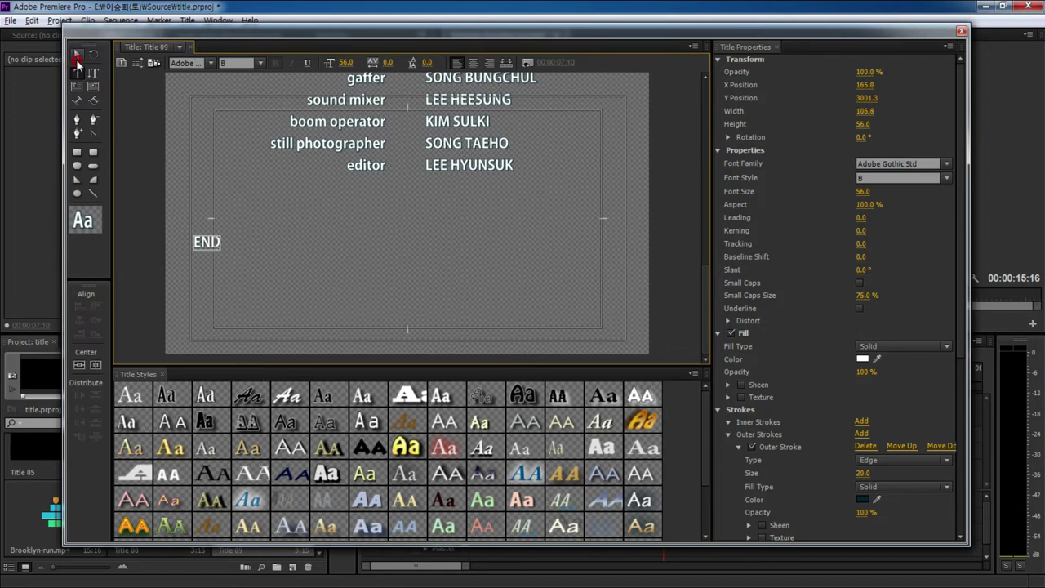
left_click(76, 54)
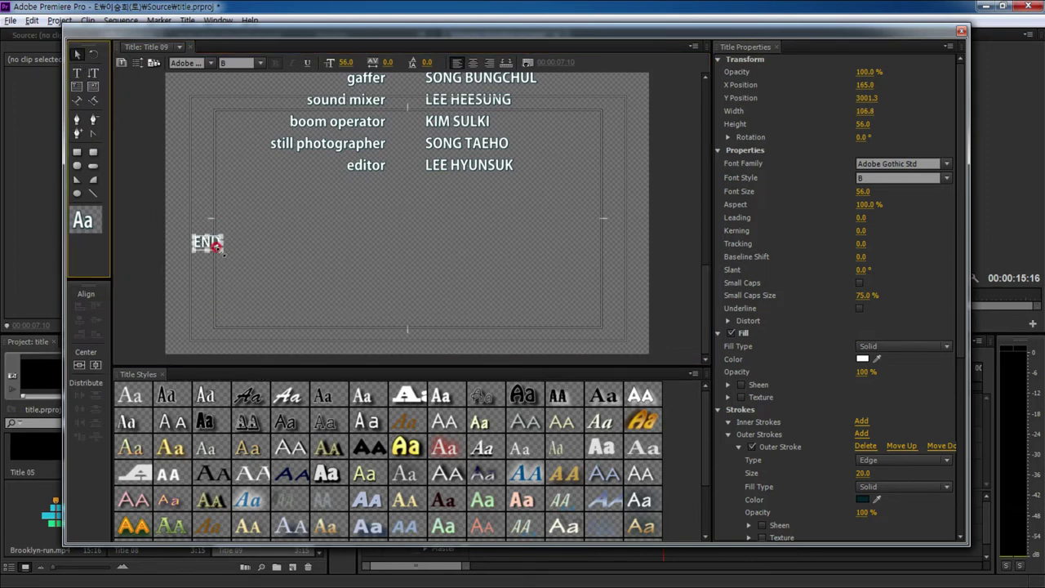
left_click_drag(216, 247, 307, 295)
Move the END text down below the last crew credit.
left_click_drag(256, 267, 408, 306)
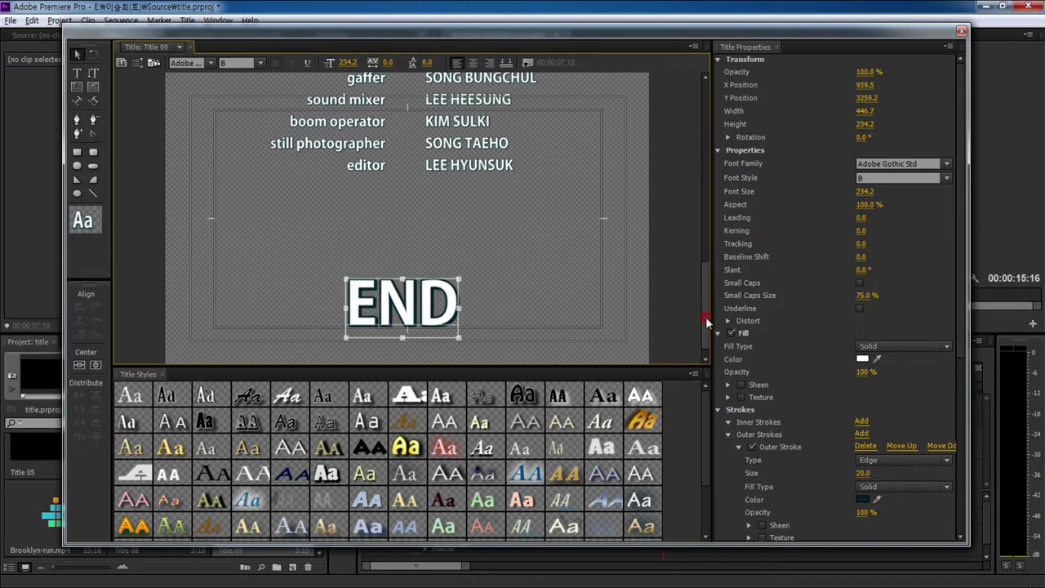
scroll(707, 321, "down", 1)
left_click_drag(449, 294, 503, 328)
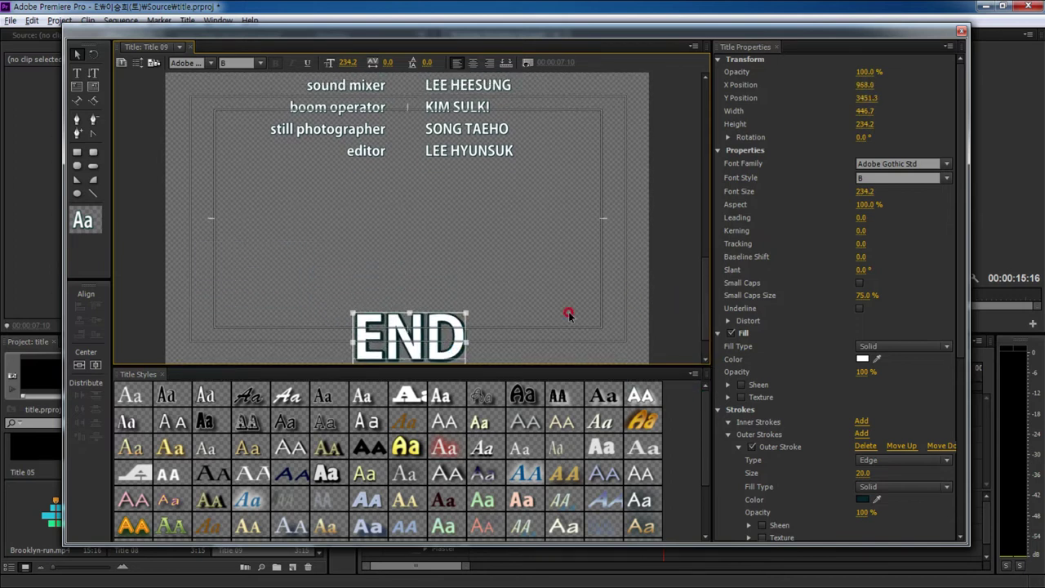
scroll(705, 273, "down", 2)
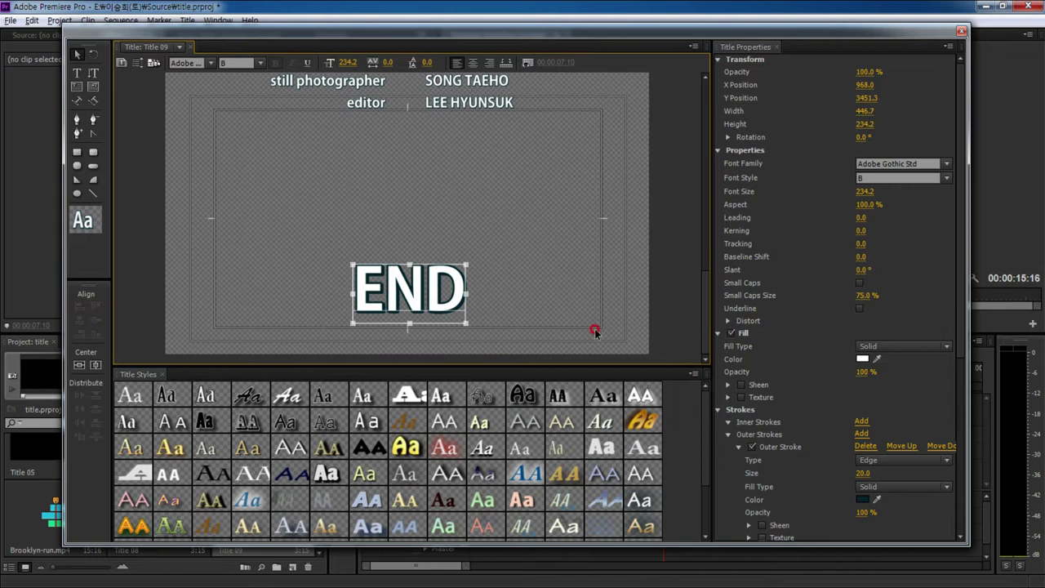
left_click_drag(409, 308, 408, 349)
scroll(530, 347, "down", 2)
left_click(410, 304)
left_click_drag(412, 300, 416, 236)
scroll(669, 279, "up", 3)
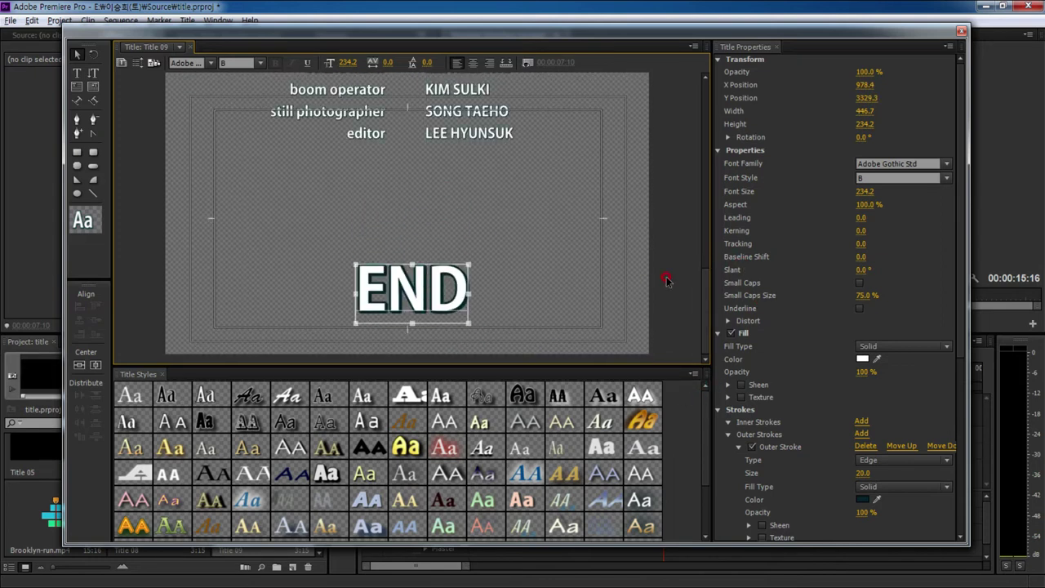
left_click_drag(426, 344, 430, 397)
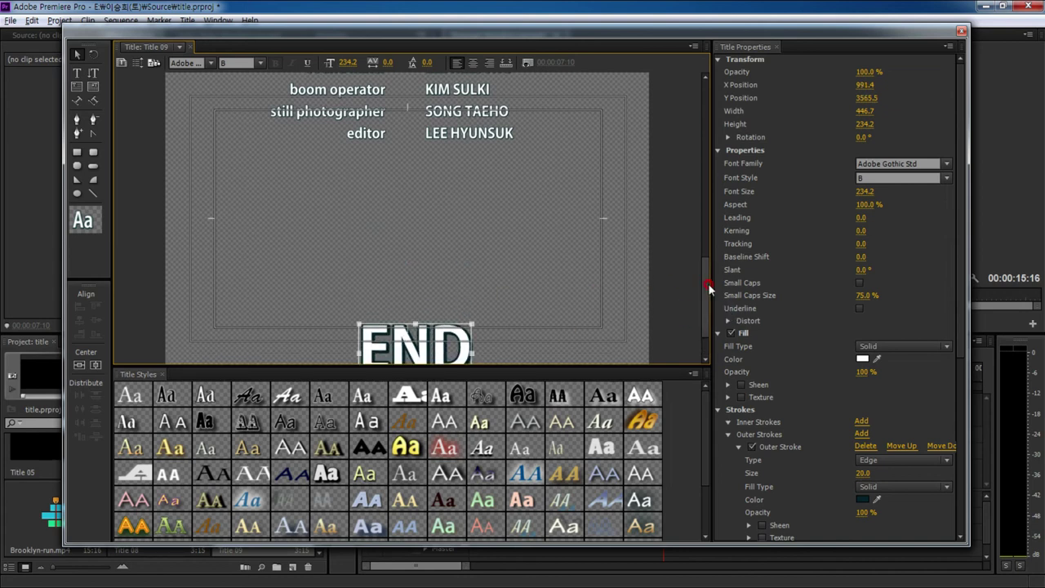
left_click_drag(705, 315, 705, 343)
left_click_drag(435, 291, 428, 297)
Centre END horizontally in the frame and add an empty line beneath it.
left_click(80, 365)
double_click(456, 280)
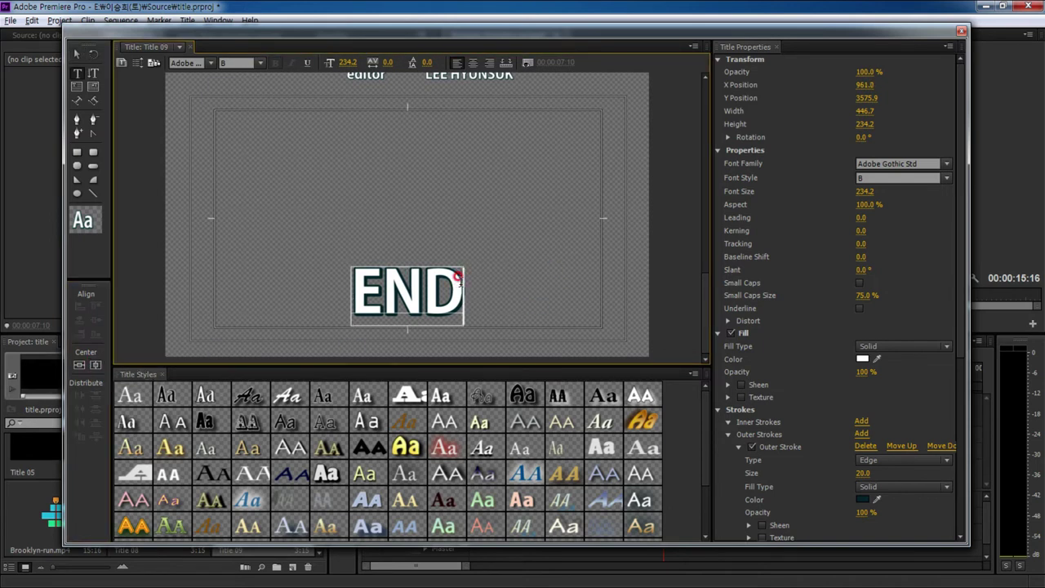
key("Return")
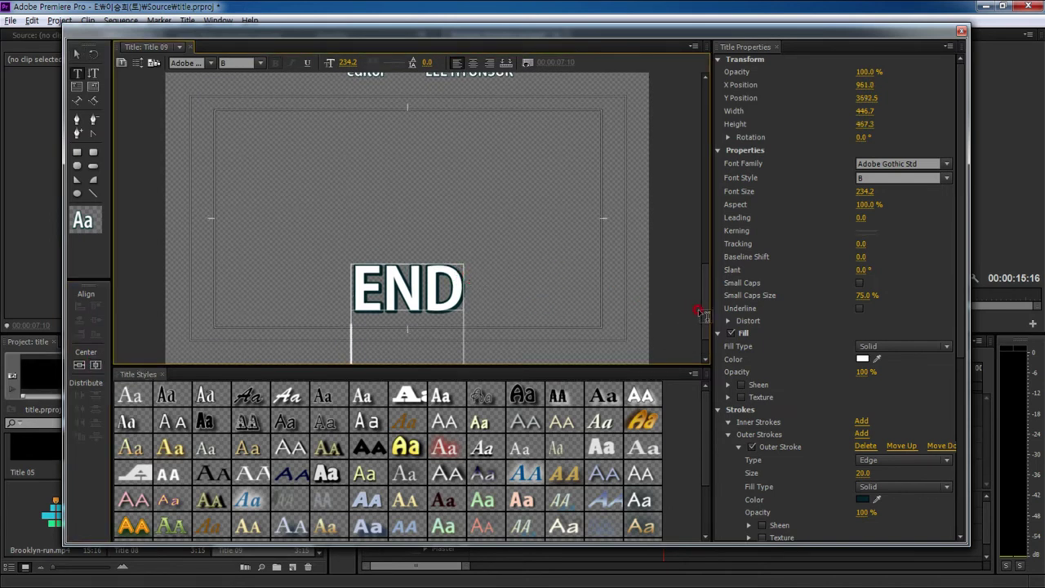
left_click(706, 356)
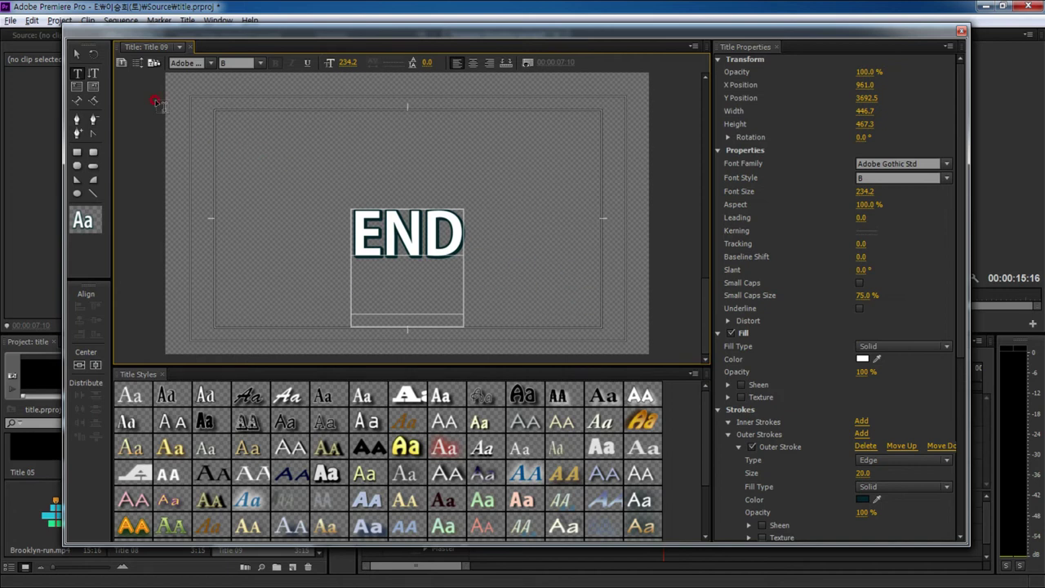
left_click(77, 54)
left_click(378, 280)
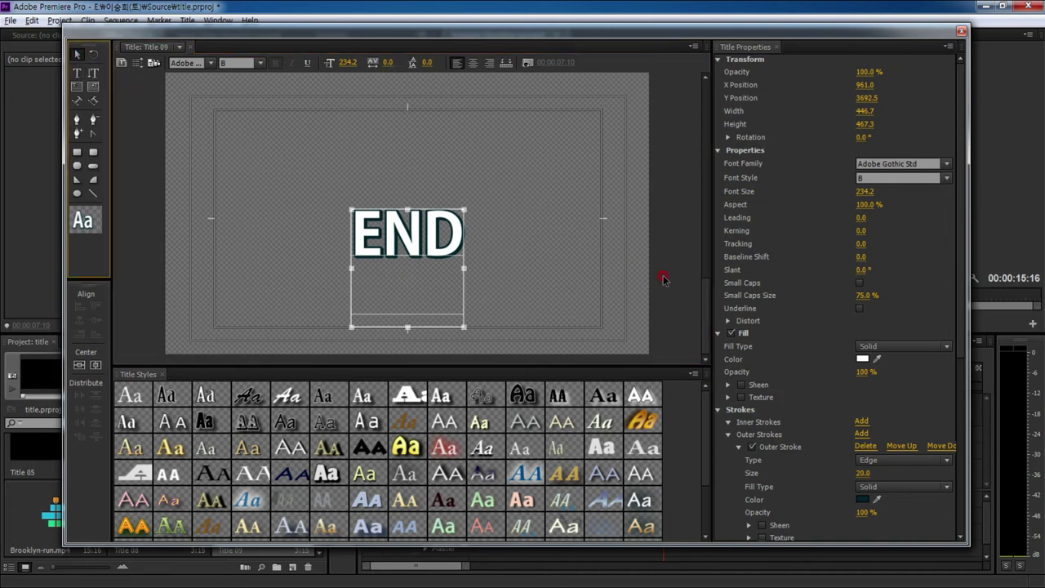
left_click(499, 320)
left_click(415, 243)
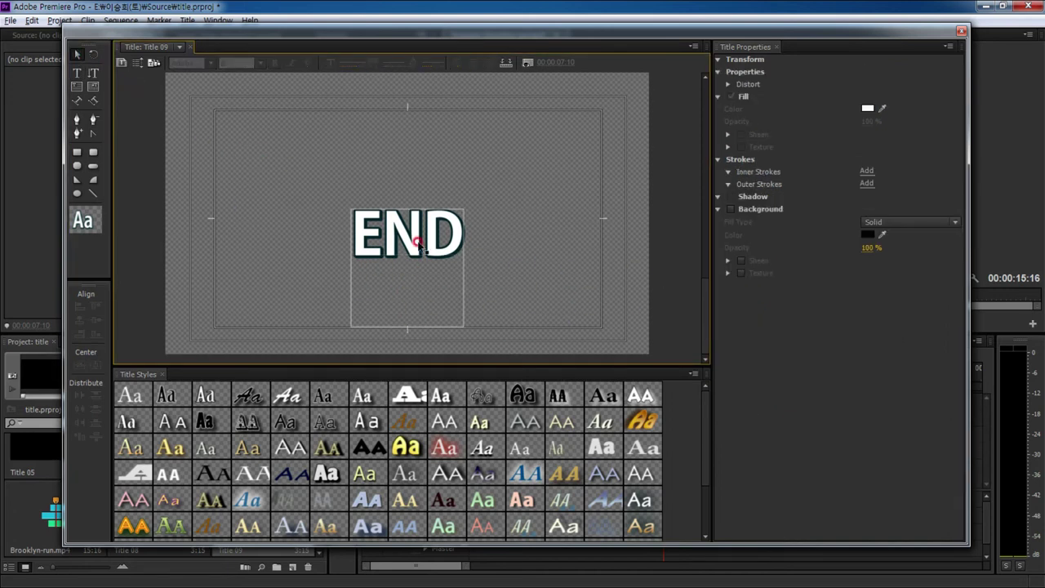
left_click(663, 302)
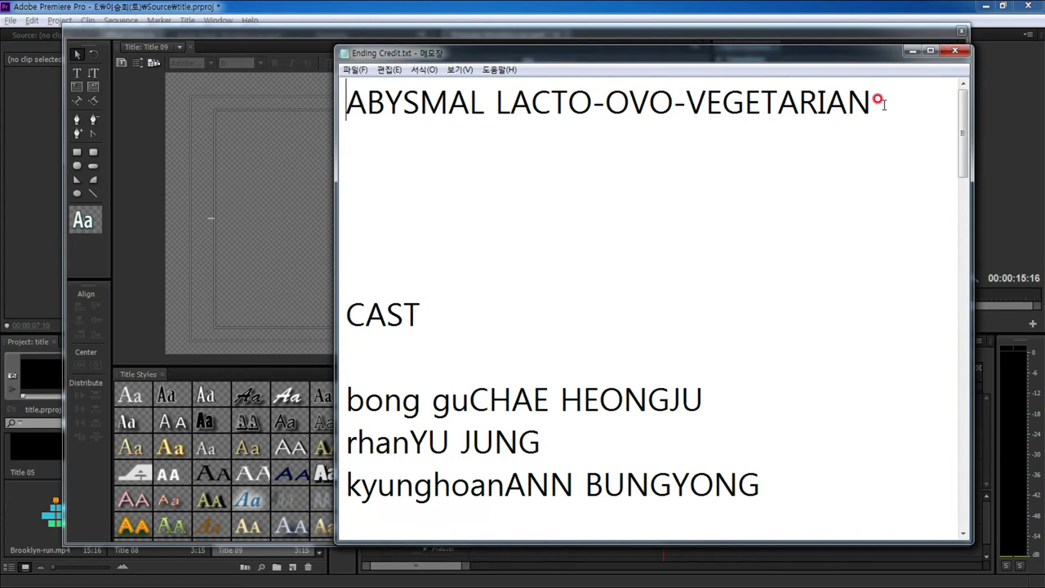
Copy the title ABYSMAL LACTO-OVO-VEGETARIAN from the notes and paste it above the cast list.
left_click_drag(875, 102, 346, 105)
left_click(309, 99)
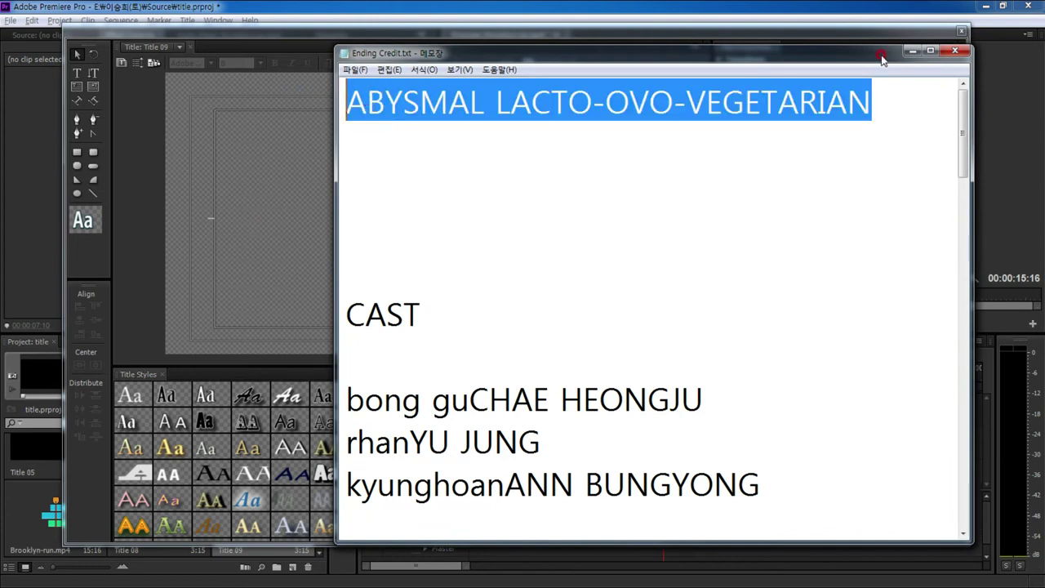
left_click(912, 51)
left_click_drag(704, 288, 706, 92)
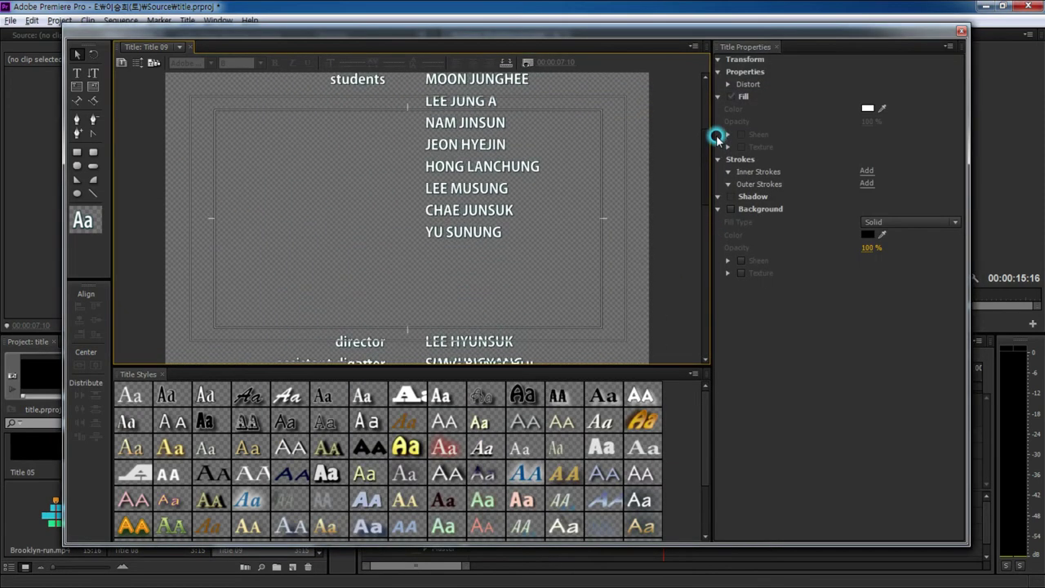
left_click(204, 146)
left_click(75, 74)
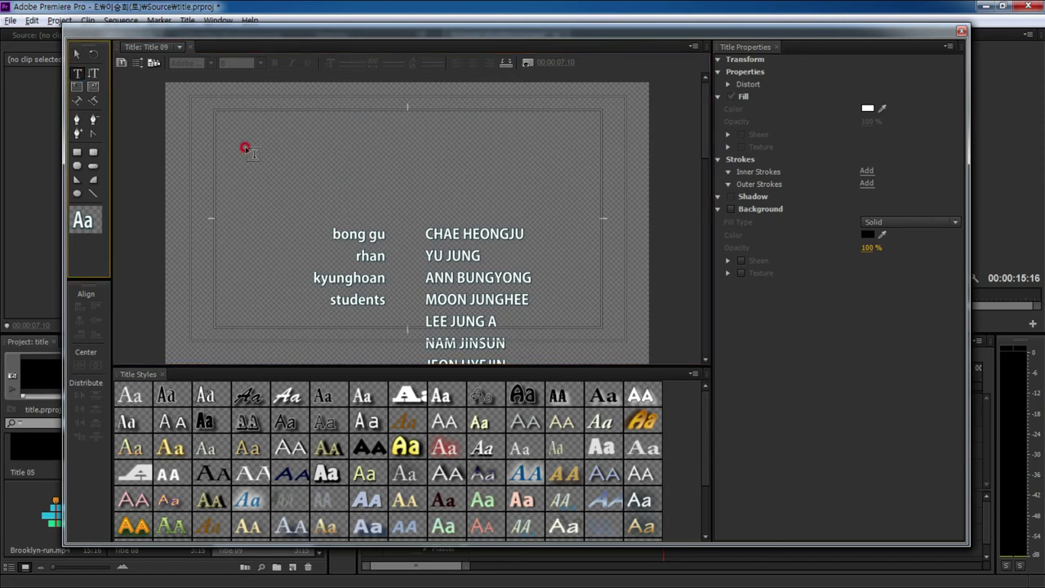
left_click(242, 147)
key("ctrl+v")
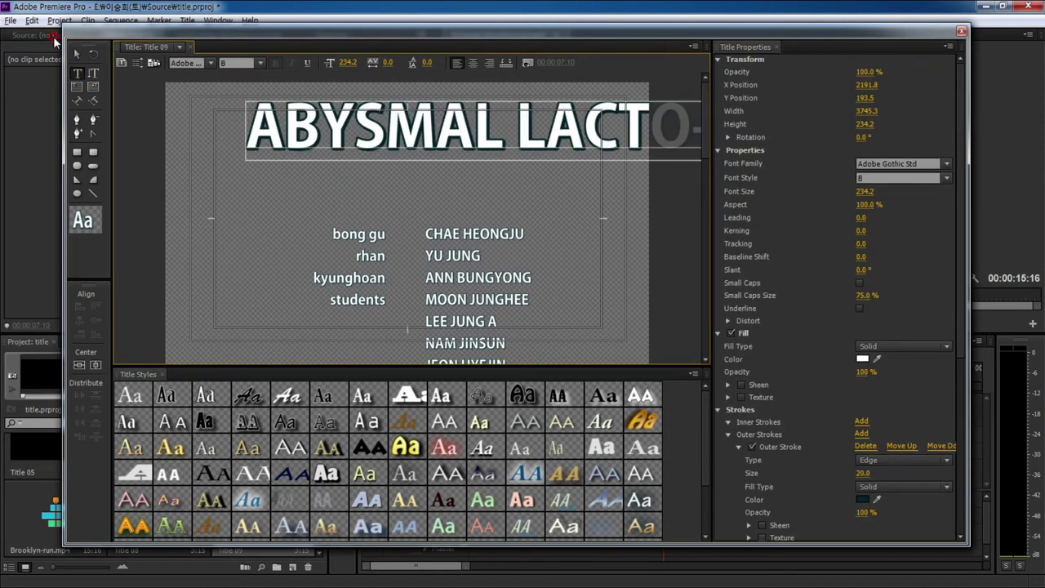
Resize the film title to 100.2 so it fits one line, and centre it horizontally.
left_click(75, 55)
left_click_drag(861, 196, 753, 196)
mouse_move(523, 114)
left_mouse_down()
mouse_move(473, 147)
mouse_move(485, 149)
left_mouse_up()
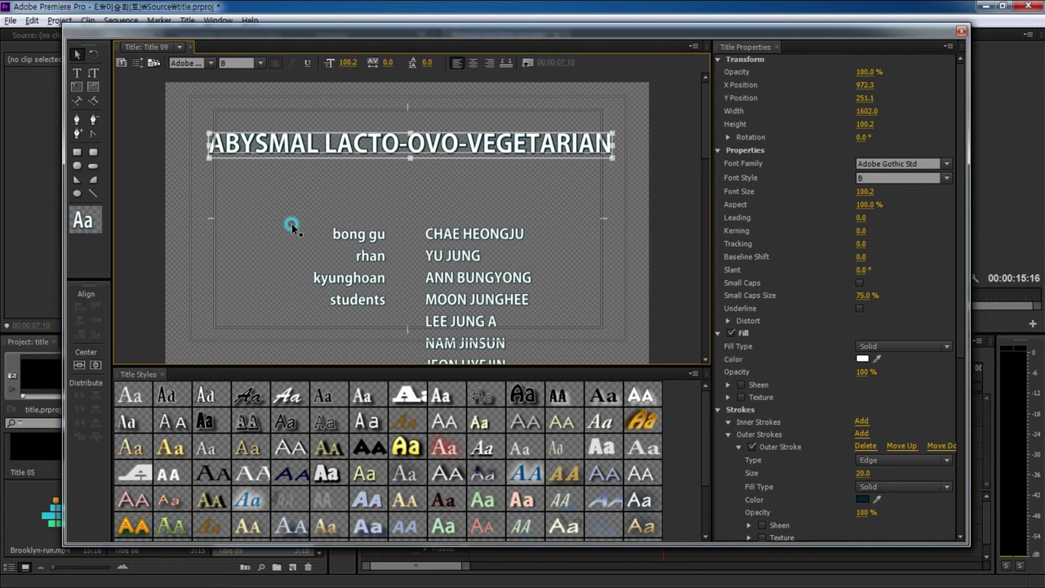
left_click(96, 365)
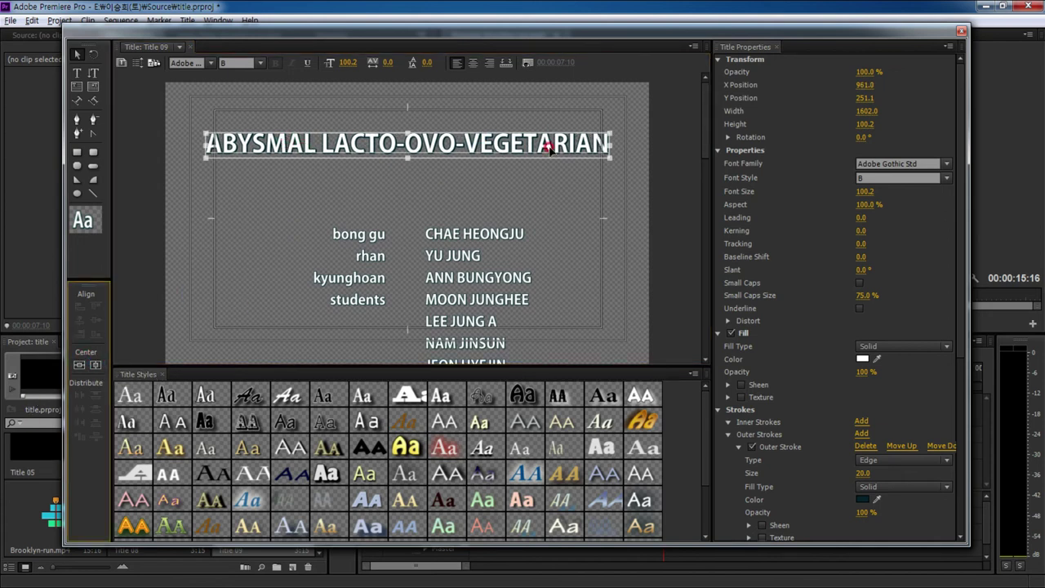
left_click(639, 174)
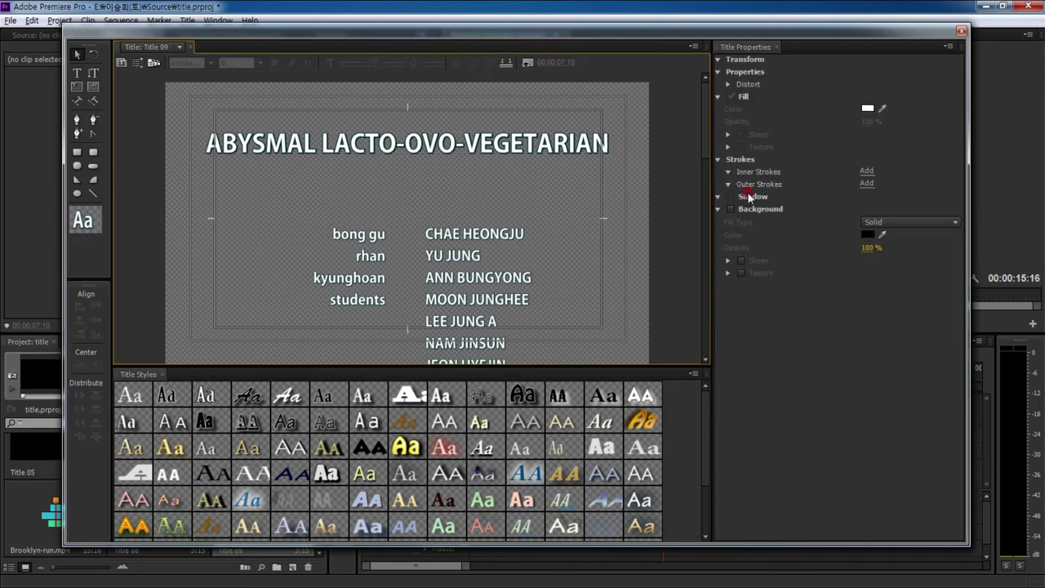
Set Title 09 to Roll starting off screen, then close the Title Designer.
left_click(138, 65)
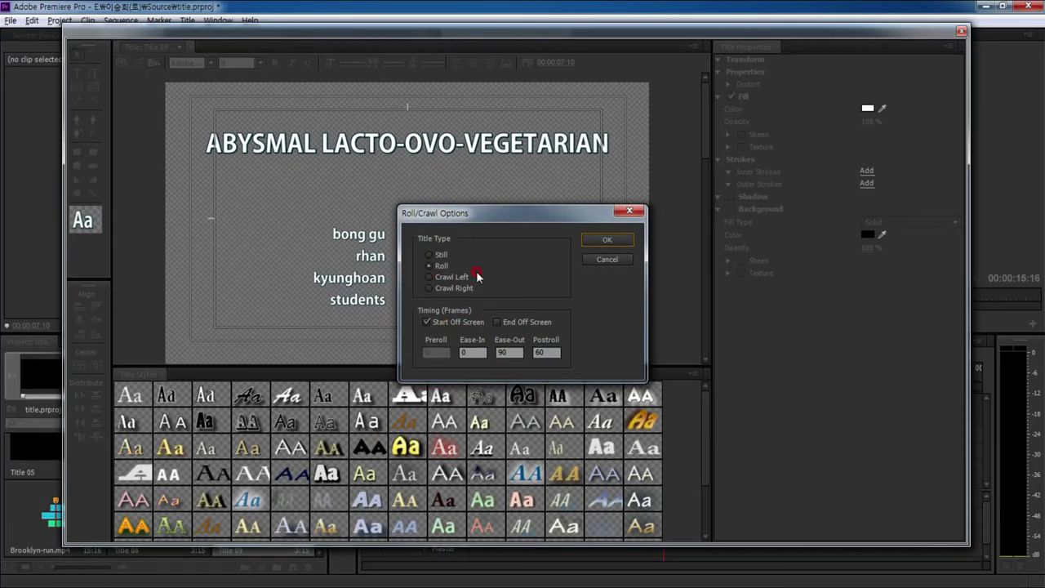
left_click(610, 241)
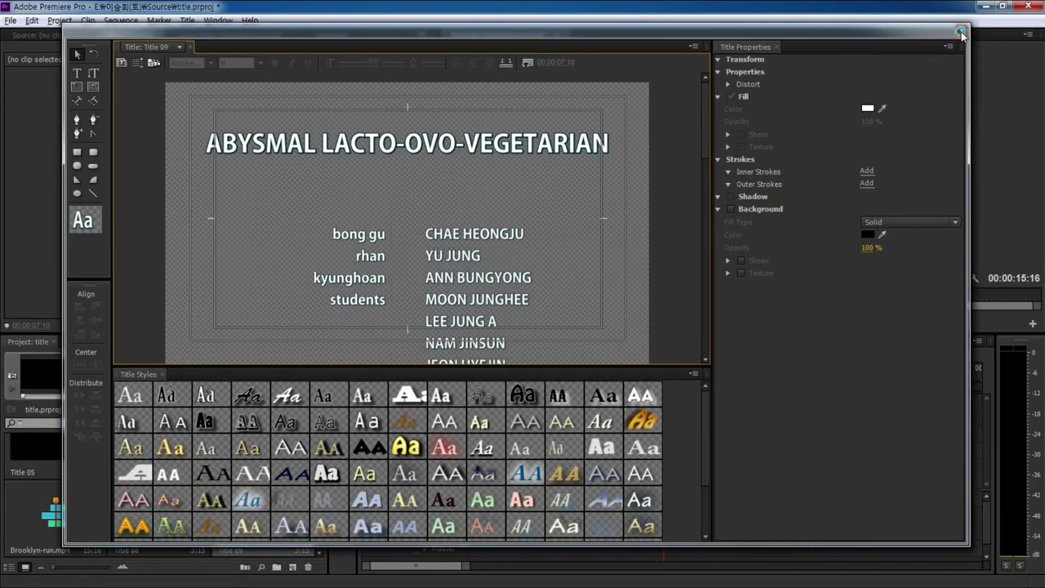
left_click(961, 33)
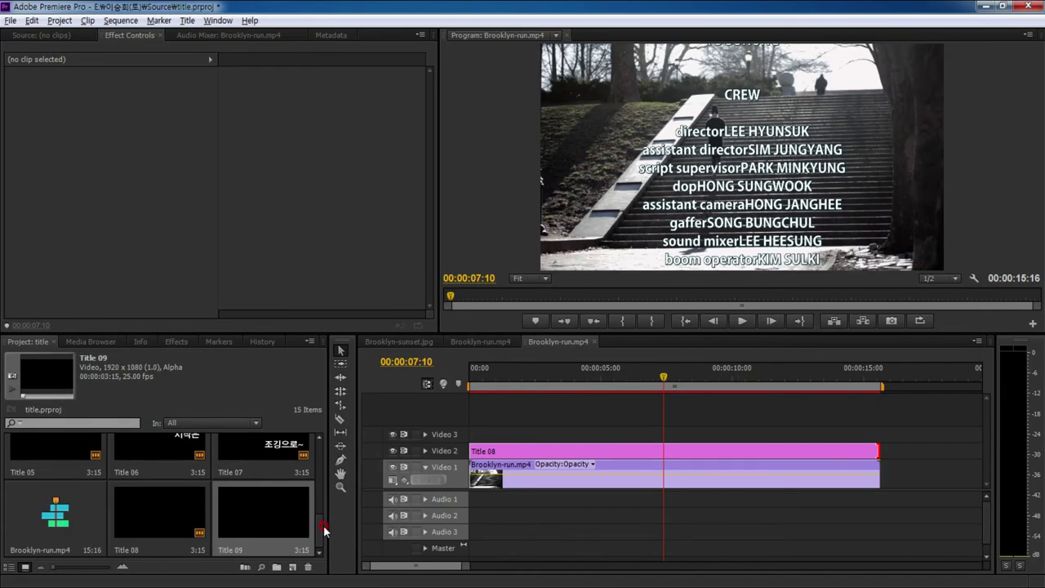
Hide Video 2 and place Title 09 on Video 3 from the start, extended to match Title 08.
left_click_drag(322, 531, 325, 436)
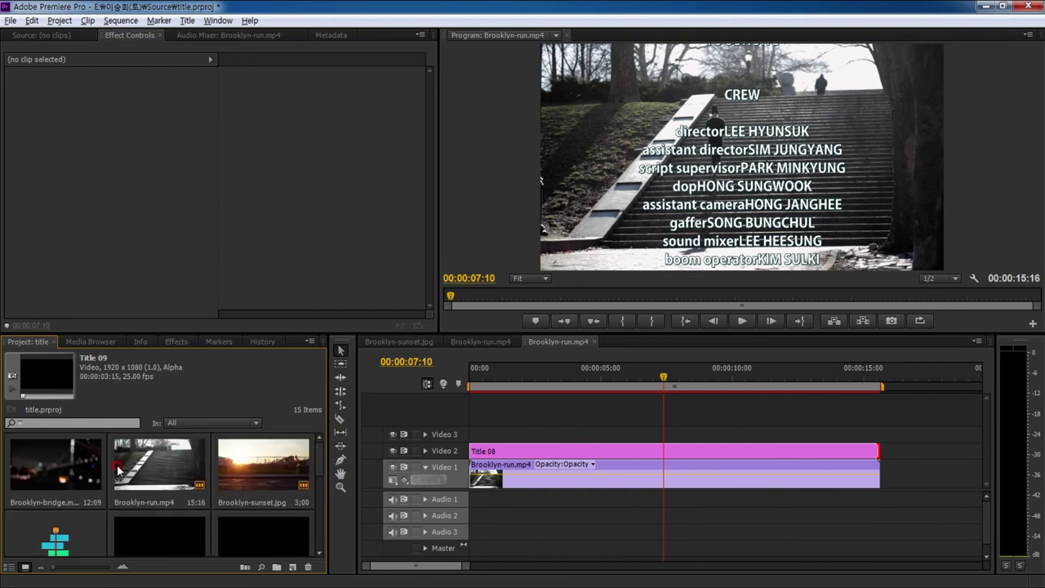
left_click(392, 452)
scroll(317, 478, "down", 3)
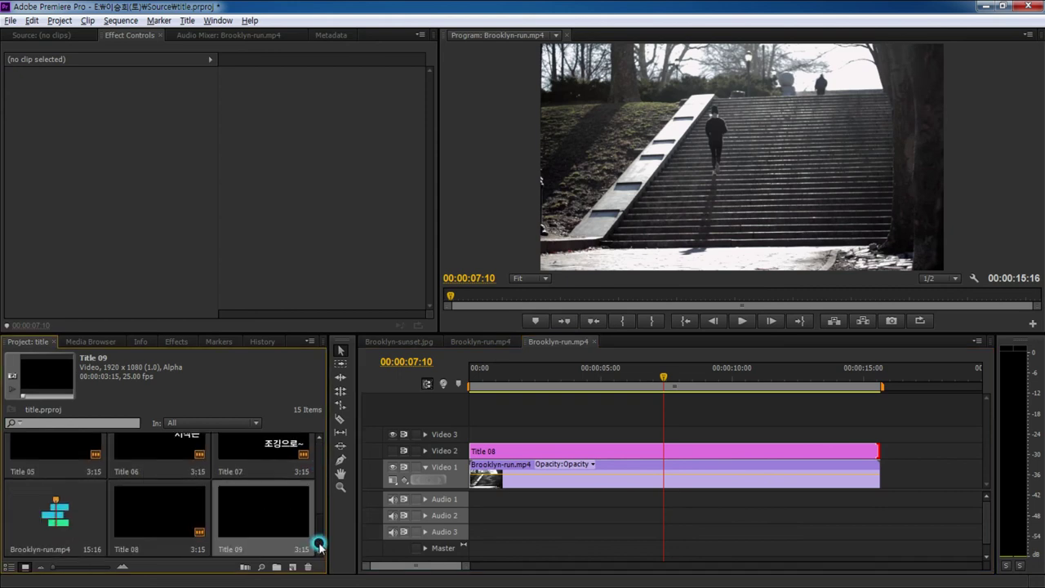
left_click_drag(253, 516, 471, 434)
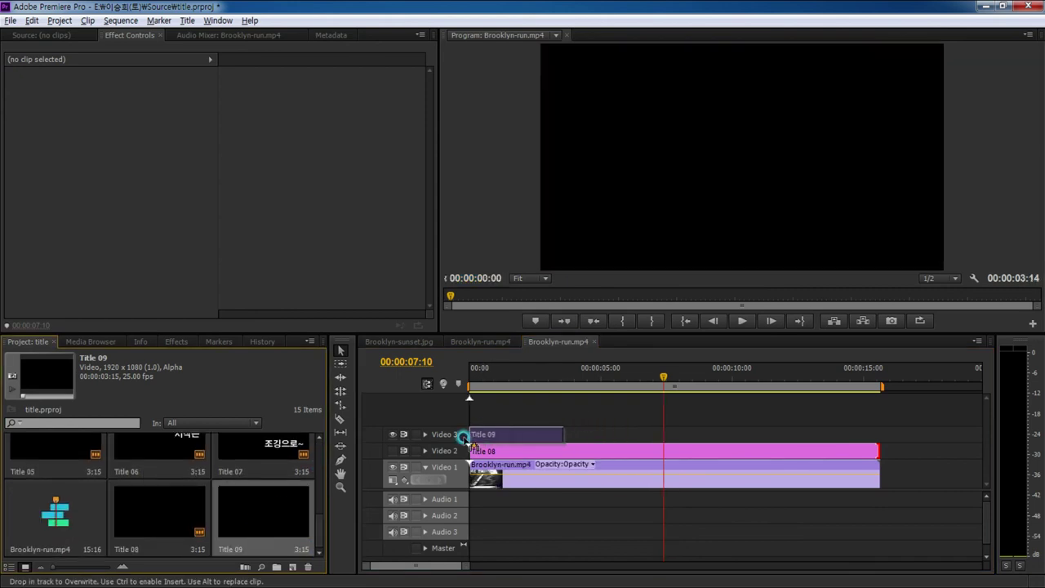
left_click_drag(557, 428, 879, 424)
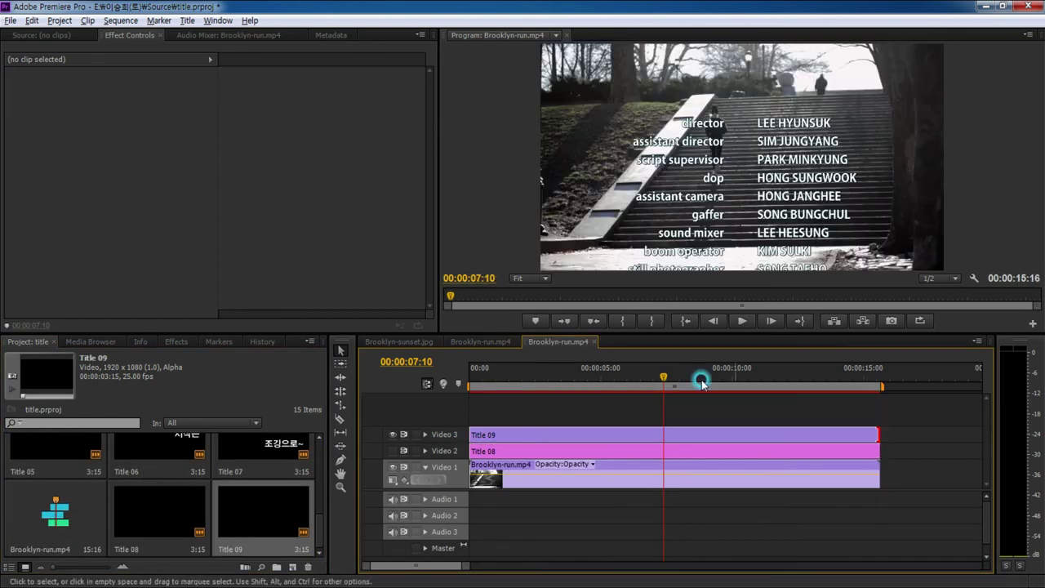
Play the sequence from the beginning to preview the rolling credits over the footage.
left_click_drag(663, 378, 472, 377)
key("space")
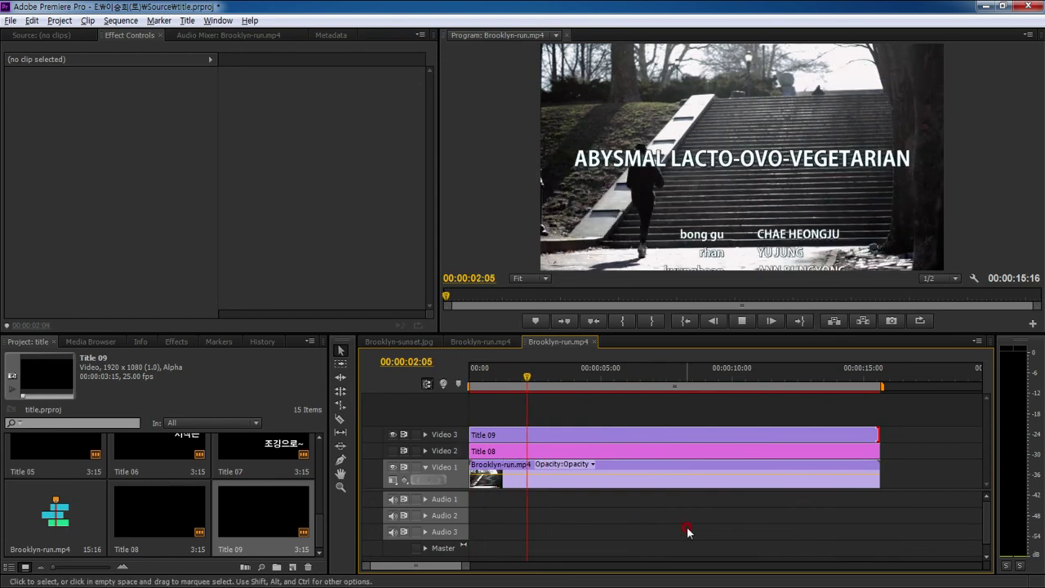
key("space")
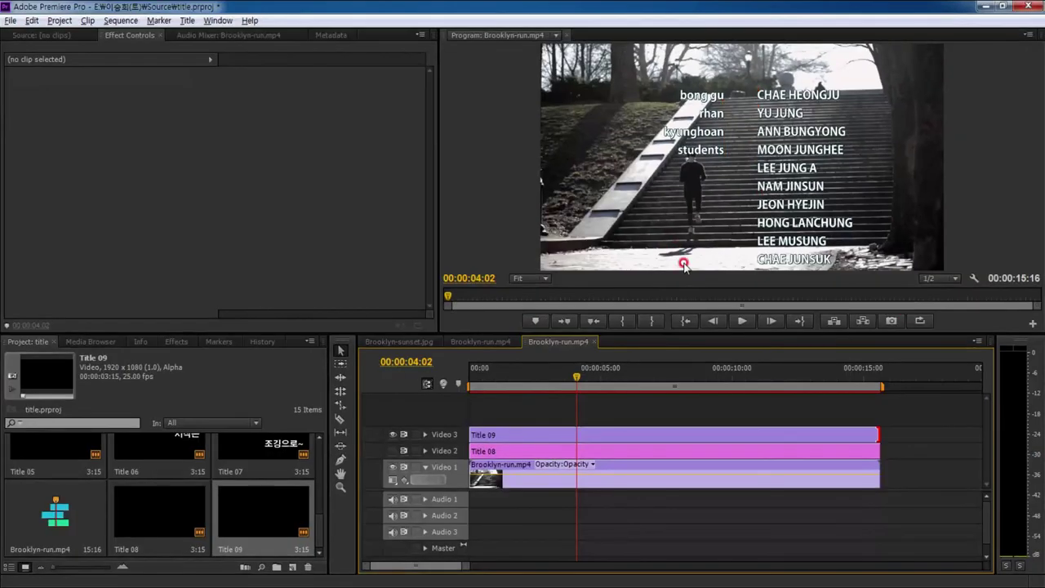
key("space")
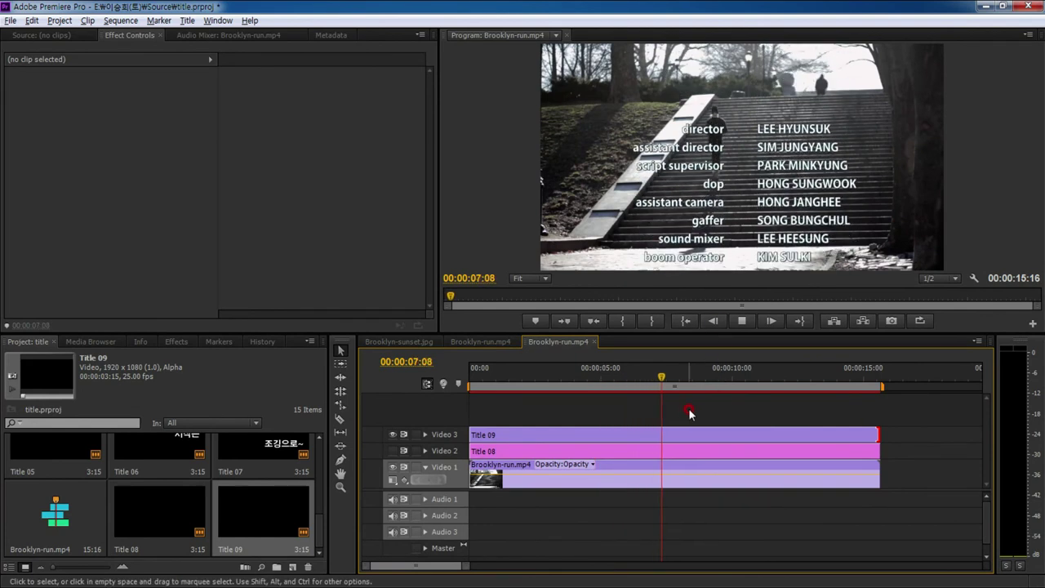
key("space")
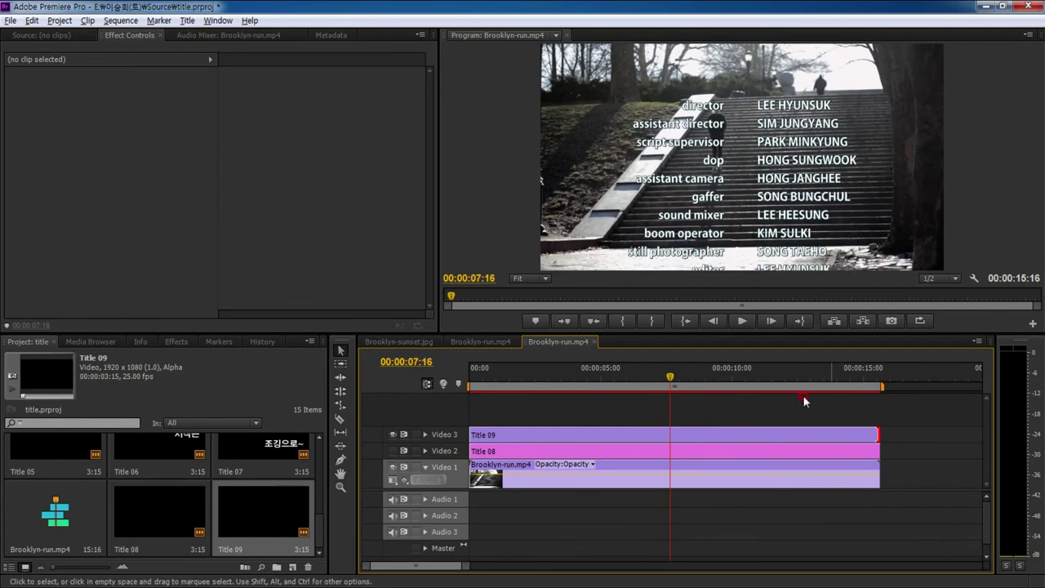